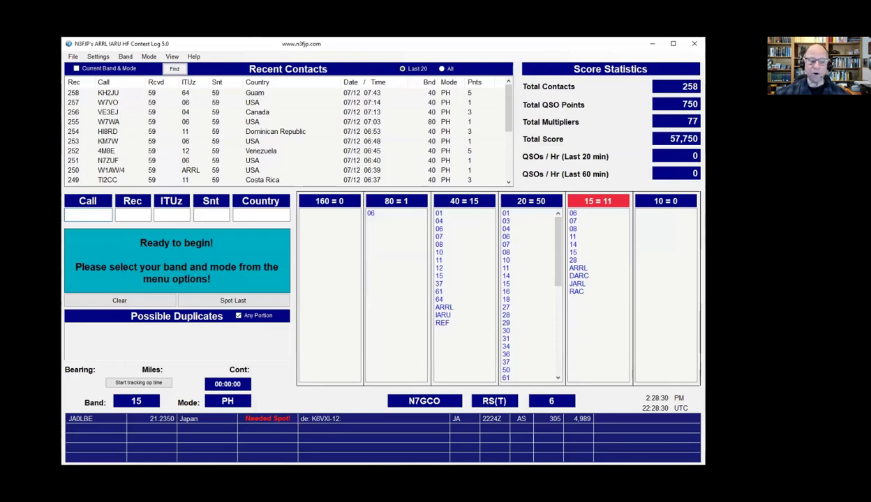
Step: Open the Cabrillo summary form for the contest log and set the mode category to SSB
click(72, 57)
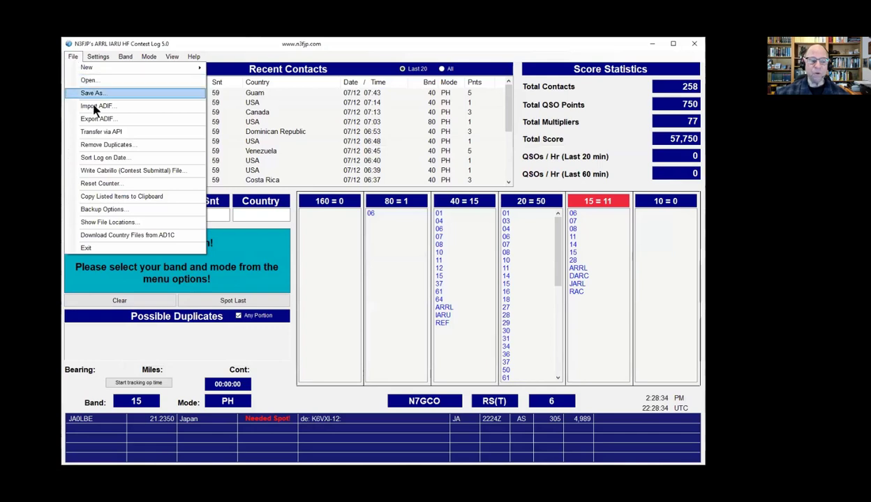
click(116, 172)
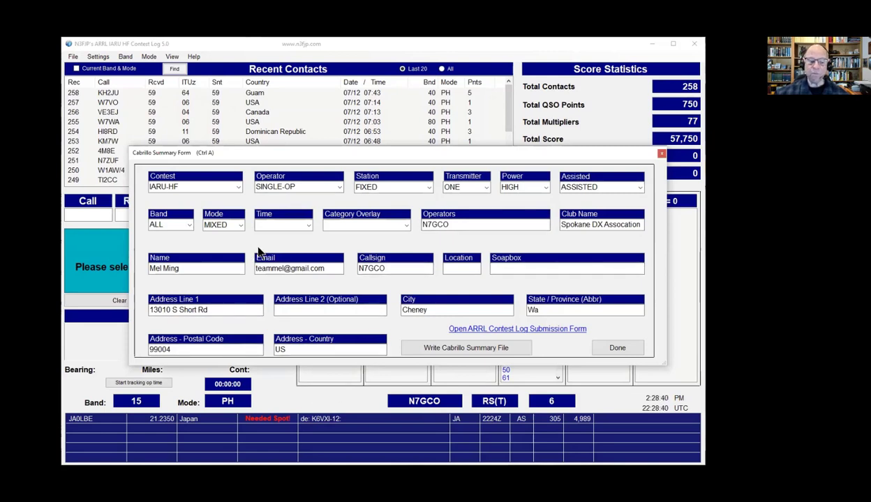
click(238, 188)
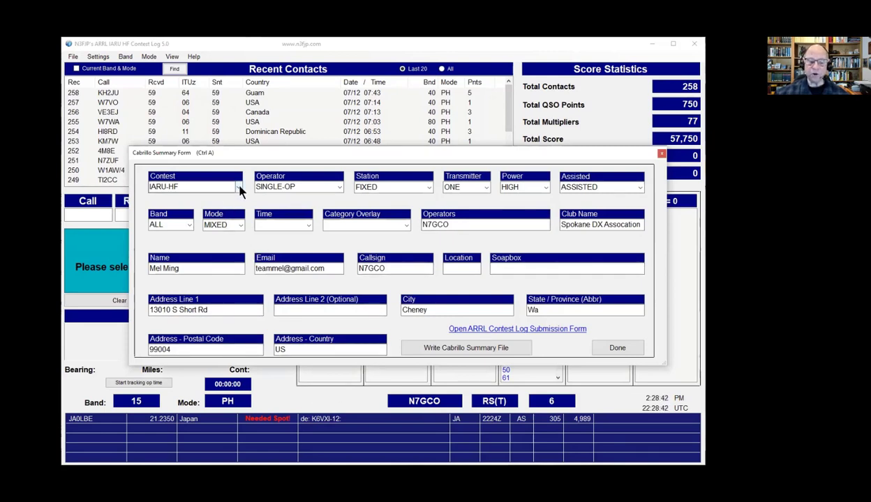
click(239, 187)
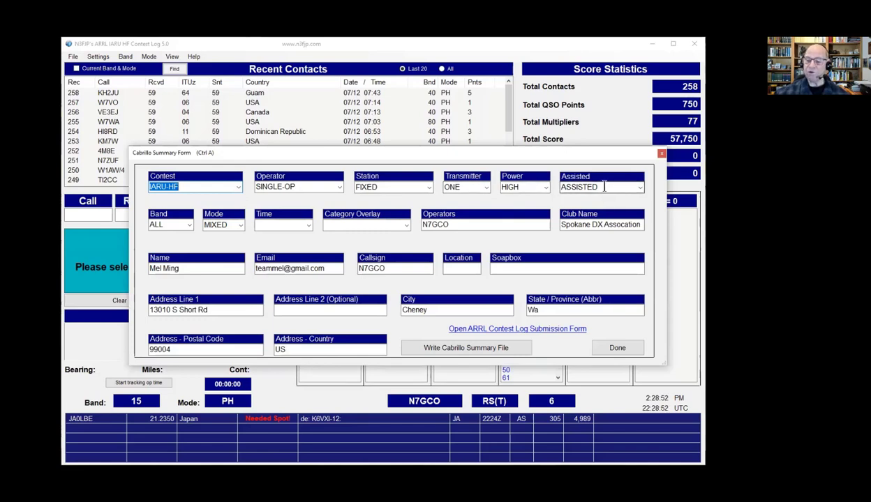
click(230, 225)
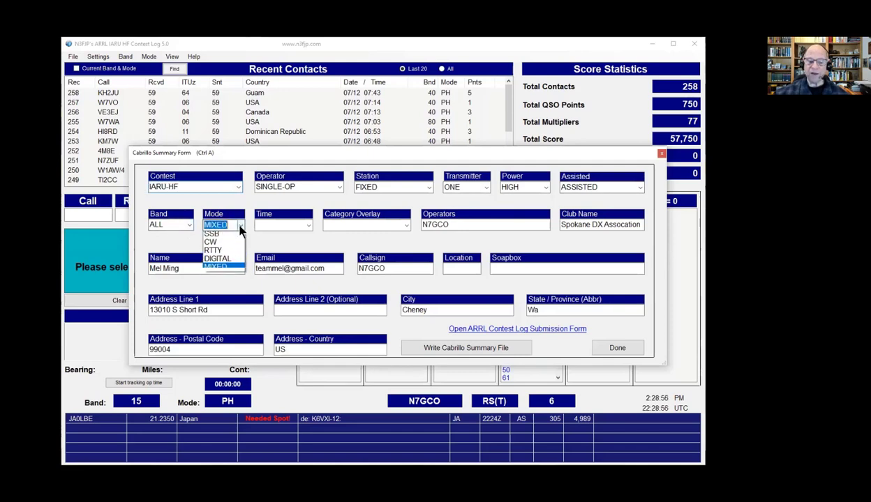
click(223, 237)
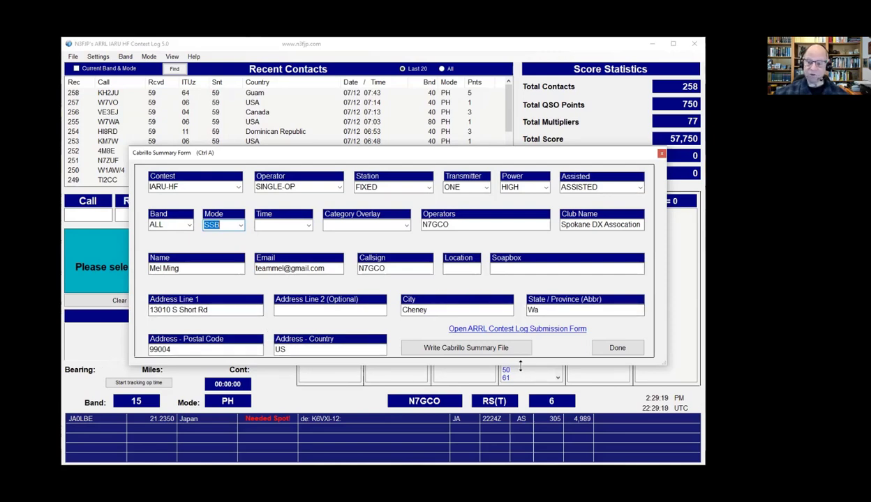
Step: Try to write the Cabrillo summary file as "N7GCO iaru 2021.log", declining to replace the existing file
click(465, 353)
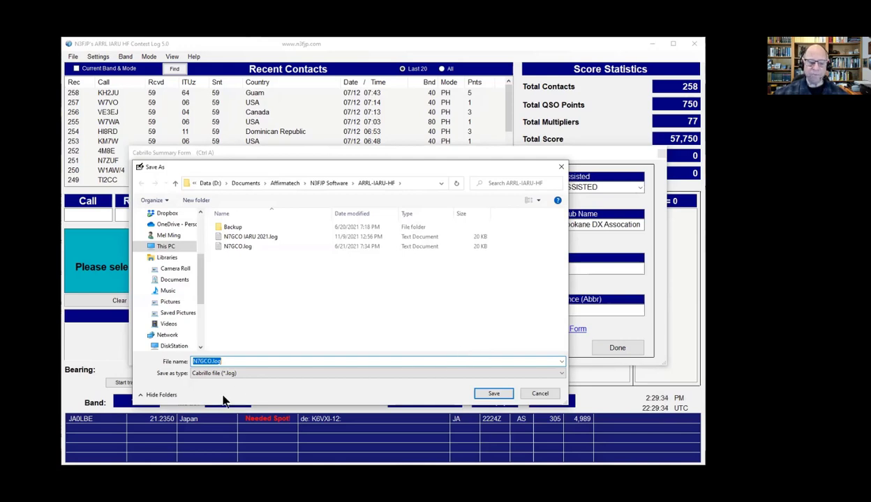
click(258, 360)
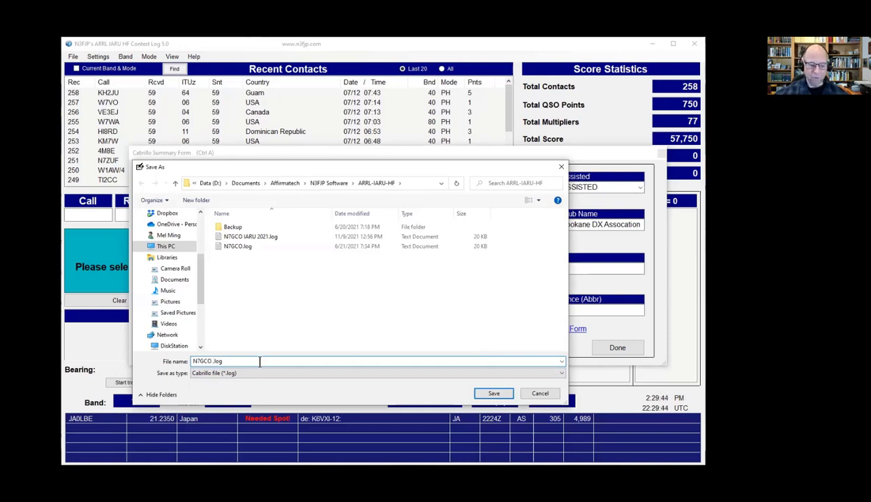
text(iaru)
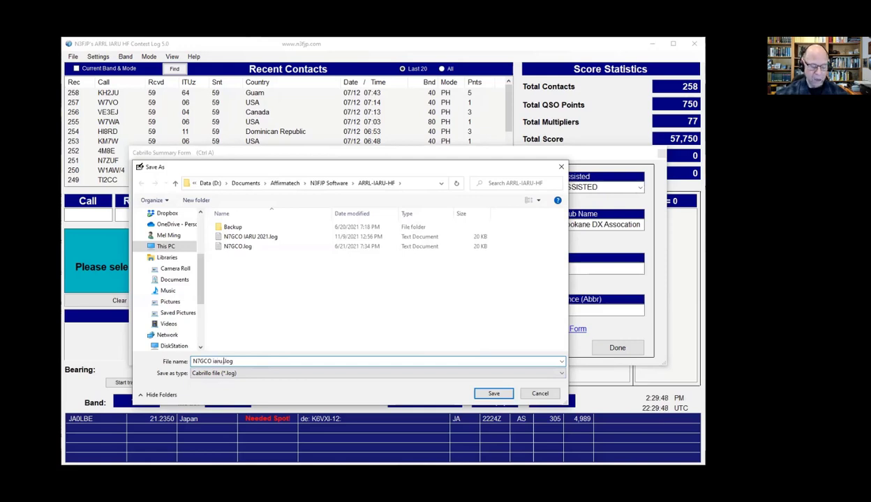
text( 2-21)
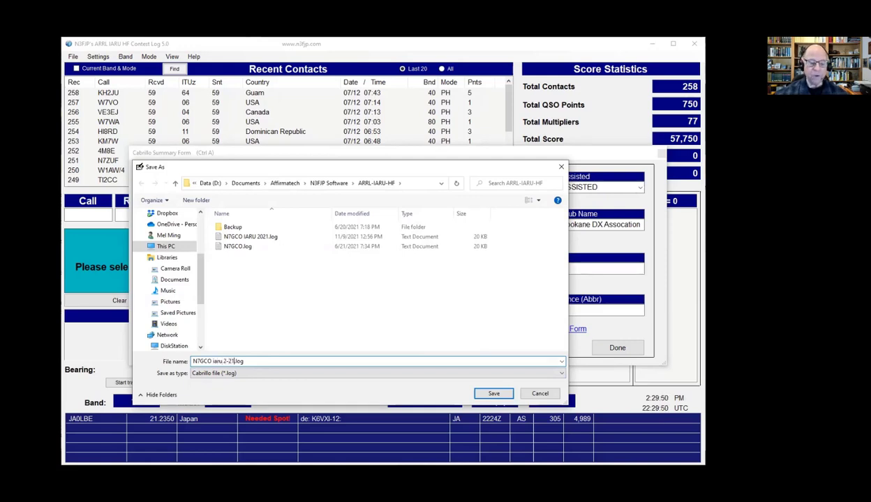
click(229, 361)
key(BackSpace)
text(0)
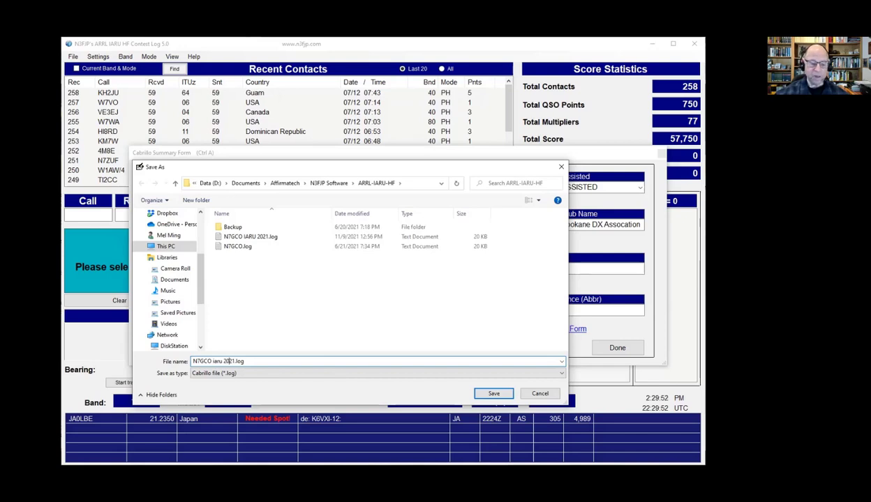
click(494, 394)
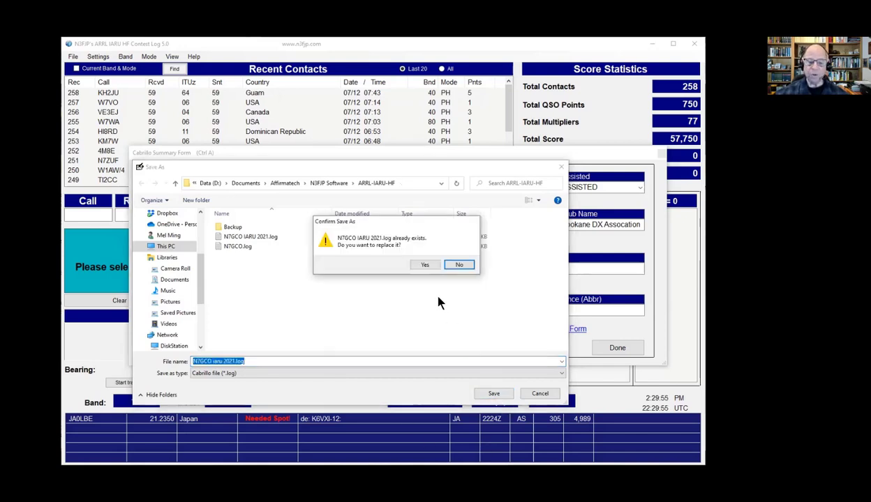
click(462, 266)
click(542, 395)
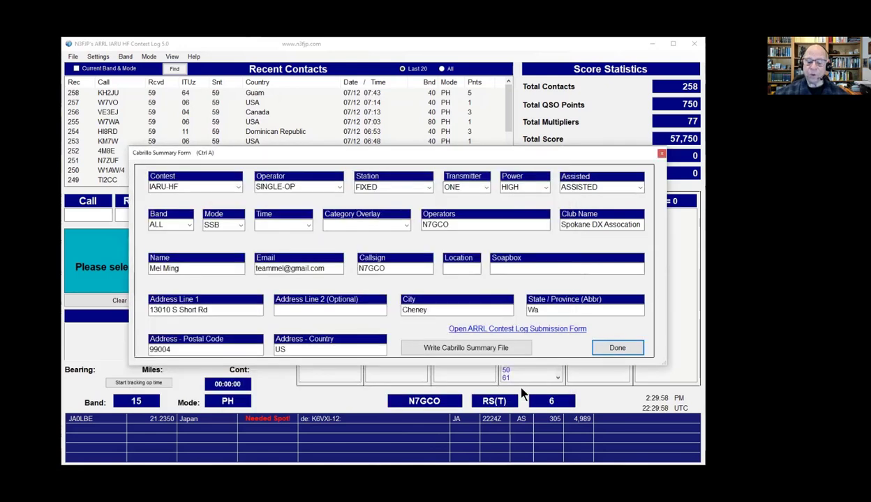
Step: Open the ARRL contest log submission form and fill in the submitter's e-mail address and call sign from the saved entry
click(511, 329)
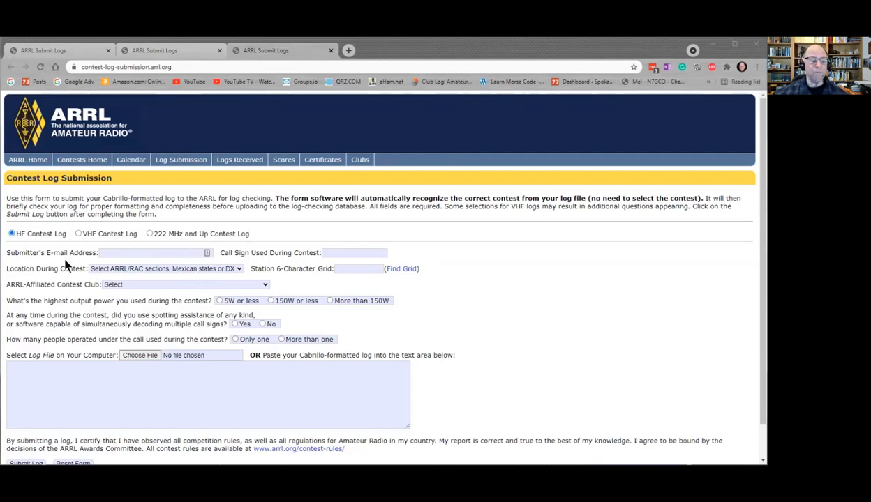
click(157, 253)
click(163, 276)
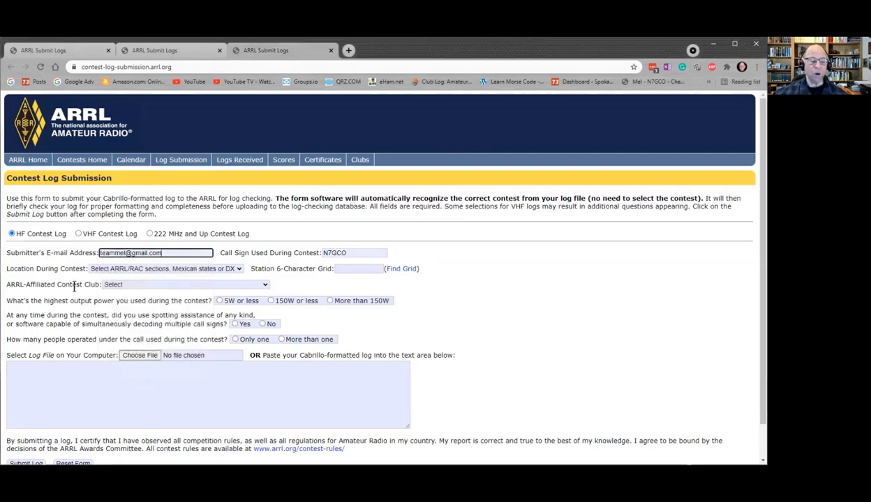
Step: Set the location during the contest to Eastern Washington and the affiliated contest club to Spokane DX Association
click(236, 271)
drag(239, 286, 245, 360)
click(151, 311)
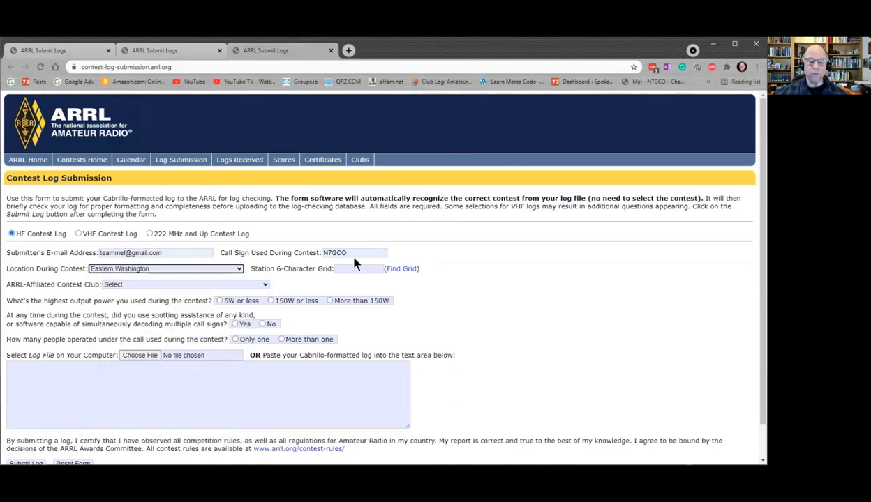
click(356, 266)
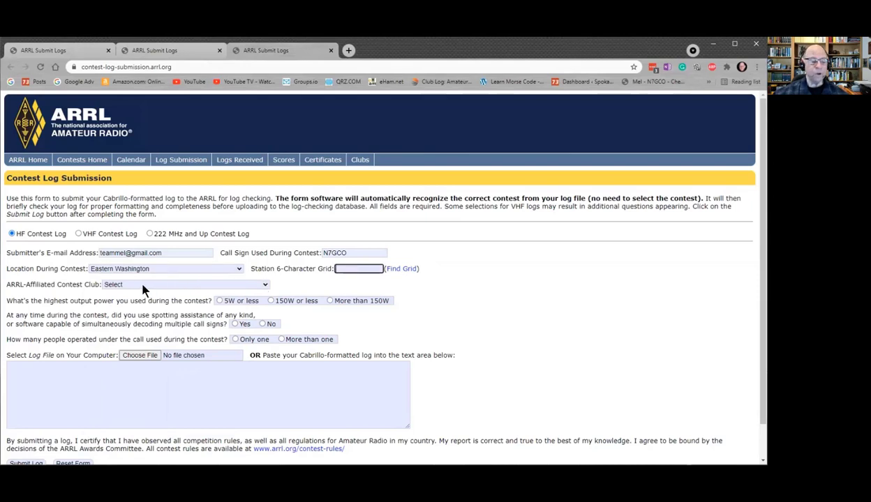
click(266, 286)
drag(264, 298, 273, 423)
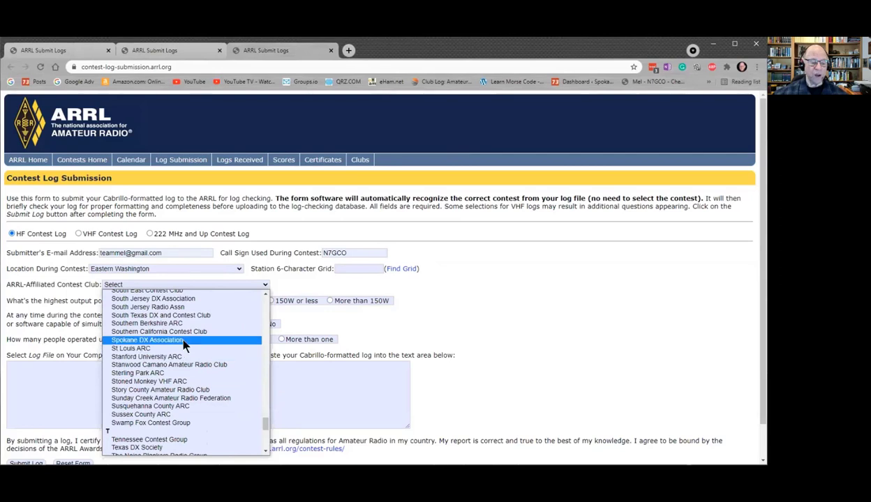
click(183, 345)
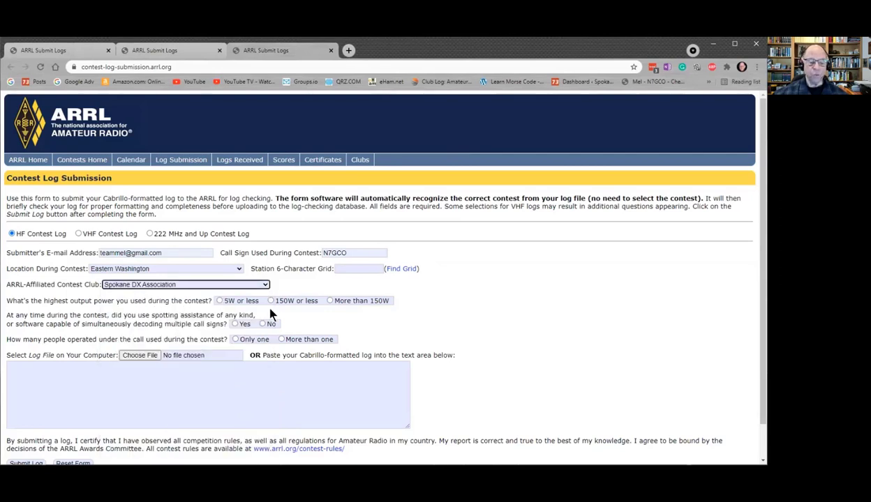
Step: Report output power of more than 150W, spotting assistance used, and only one operator
click(329, 302)
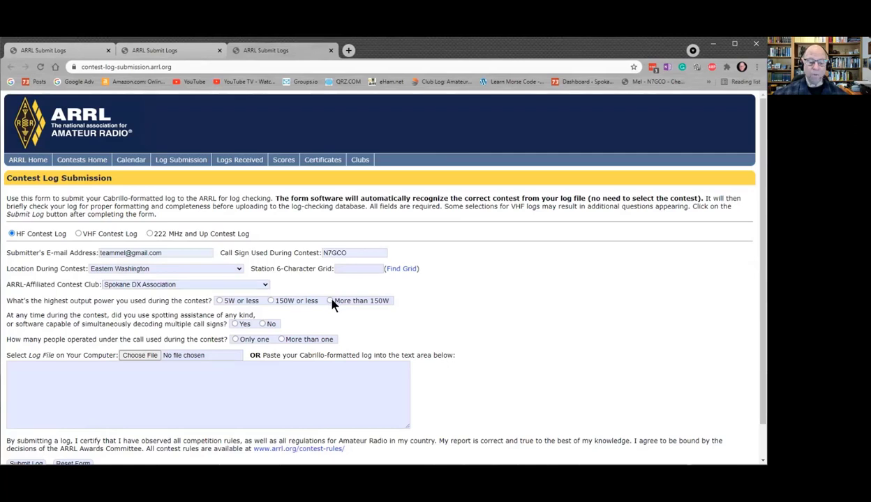
click(235, 325)
click(235, 340)
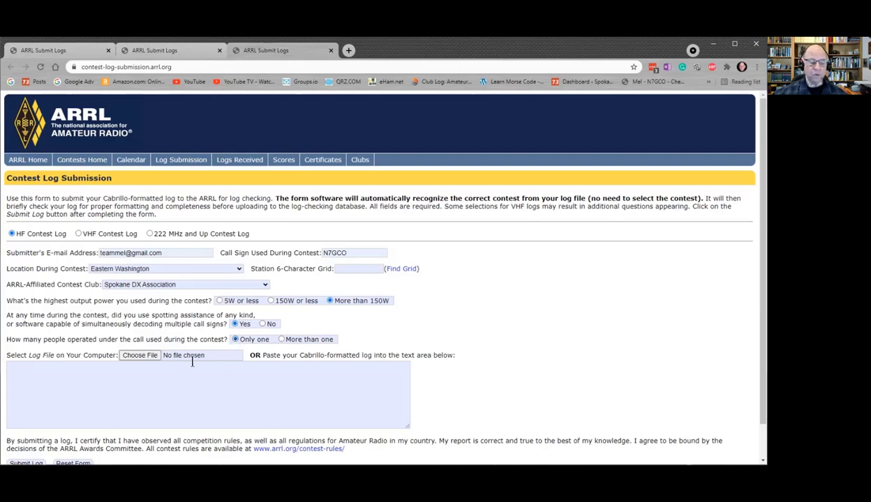
Step: Attach the log file "N7GCO IARU 2021.log" from the ARRL-IARU-HF folder to the submission form
click(144, 358)
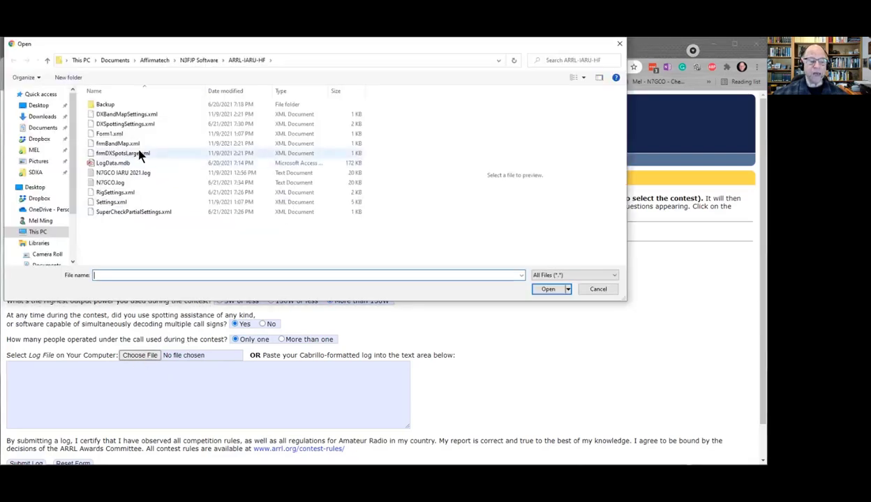
click(122, 173)
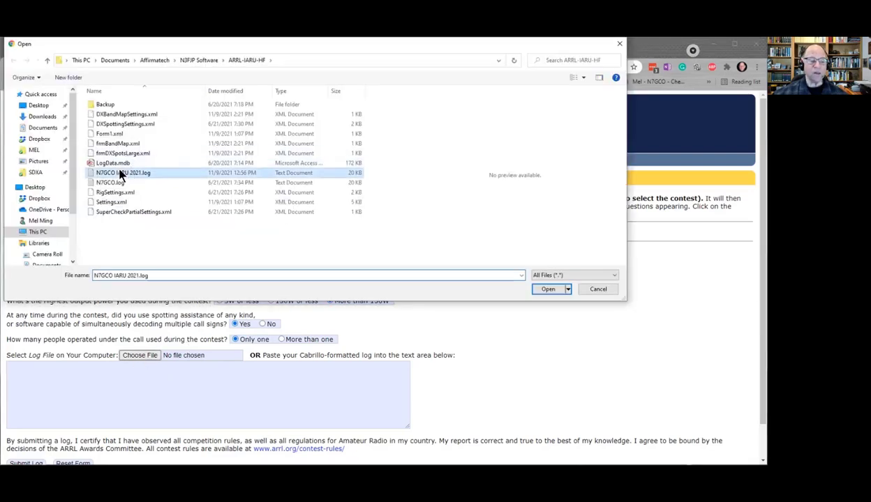
click(548, 288)
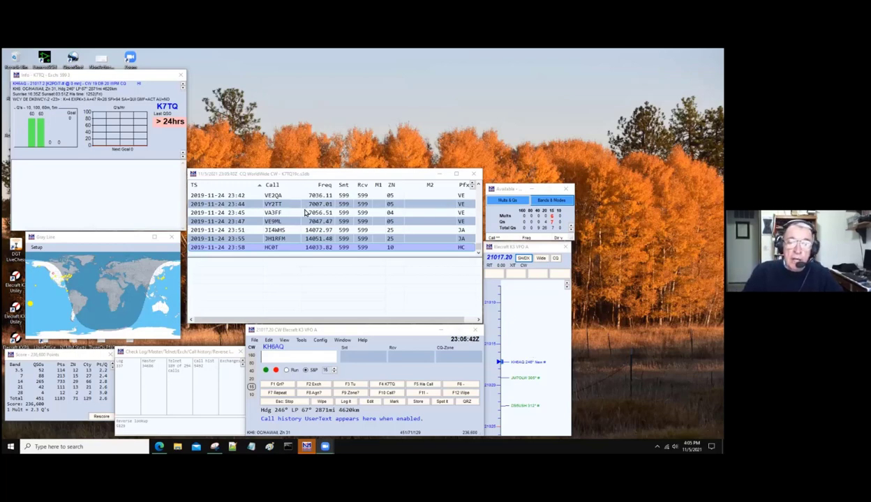
Step: In N1MM Logger+, generate the Cabrillo file, accept the sent exchange and category, and save it as K7TQ.log in ExportFiles without editing or emailing
click(254, 341)
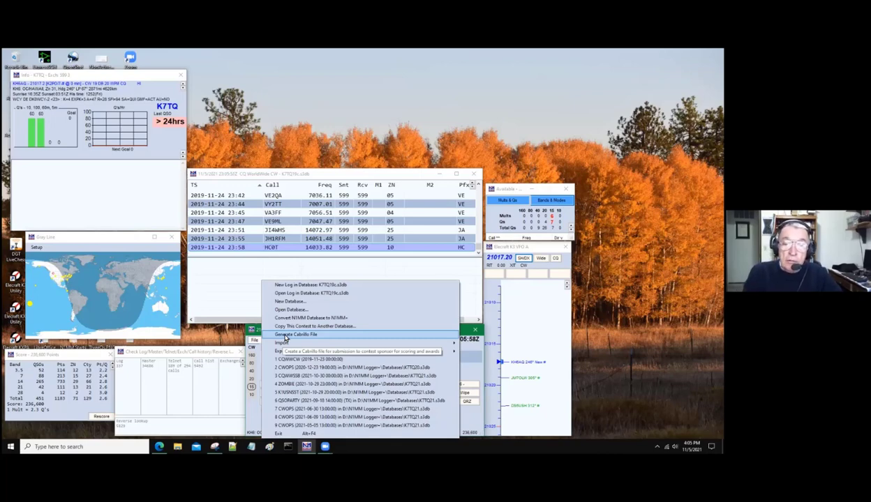
click(285, 337)
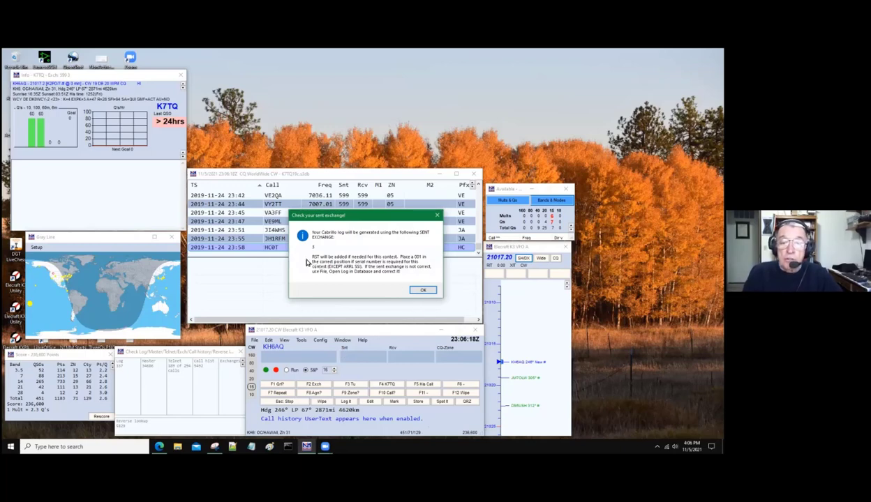
click(421, 291)
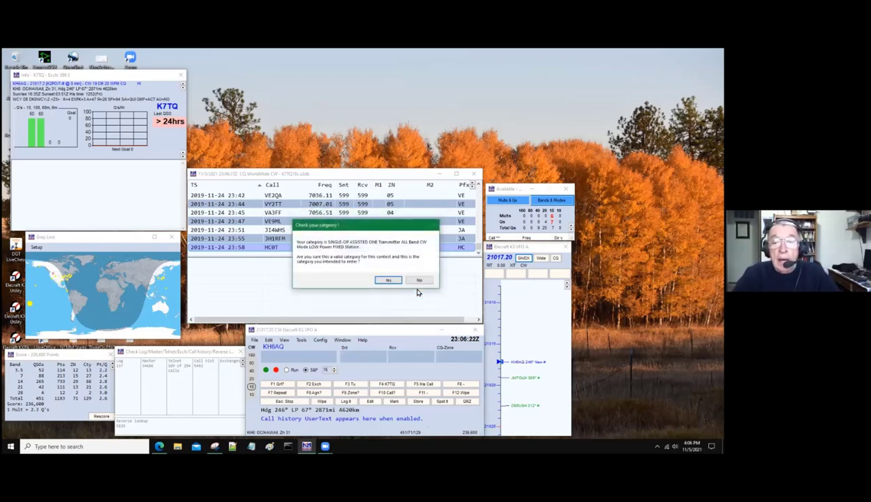
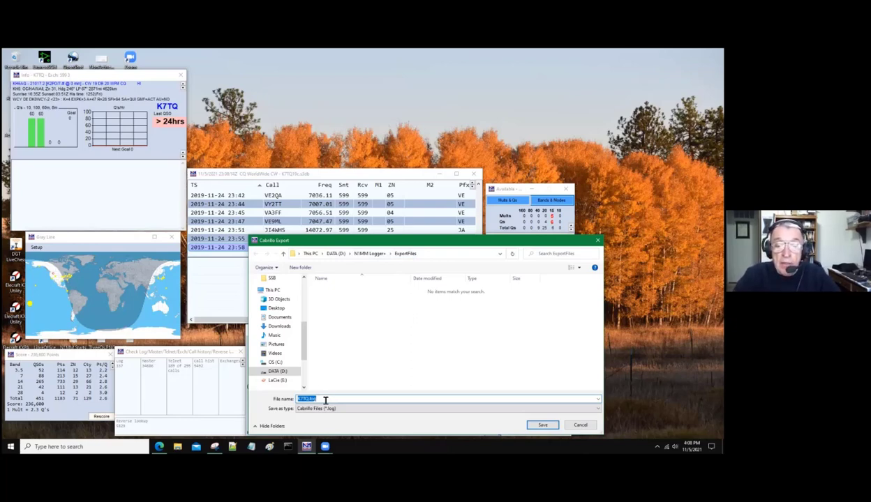
click(543, 425)
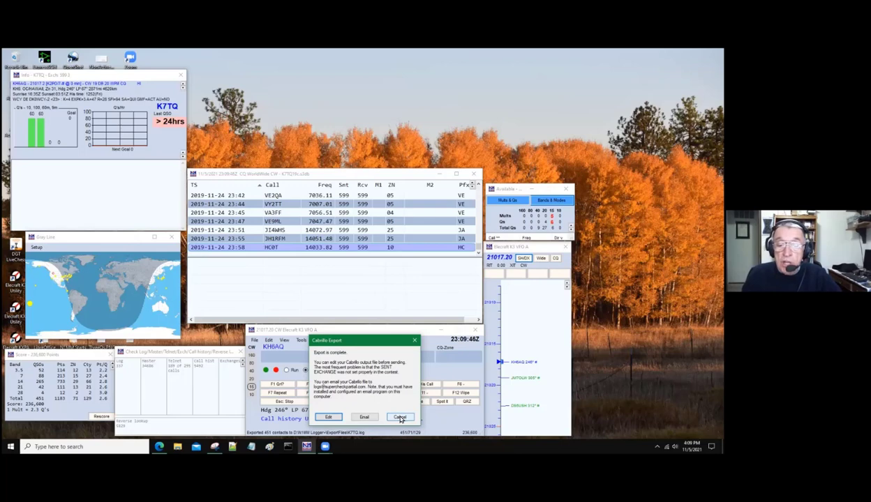
click(400, 417)
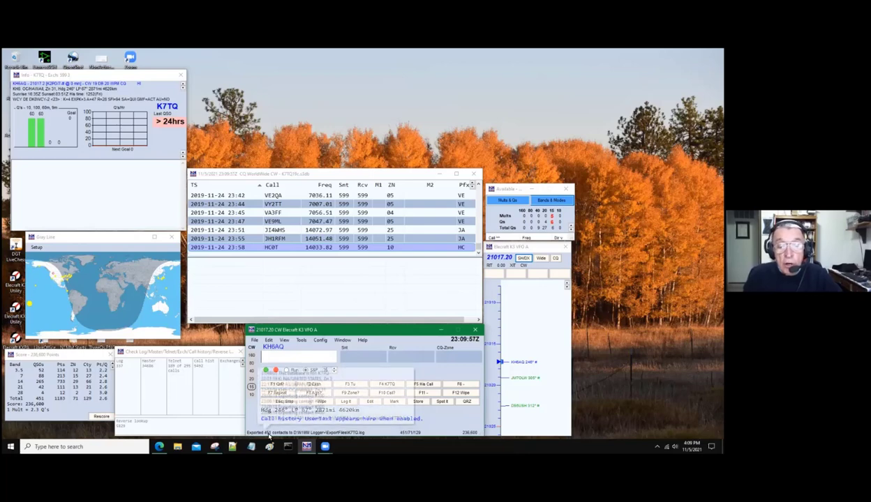
Step: Minimize the N1MM Logger+ windows to clear the desktop
mouse_move(289, 435)
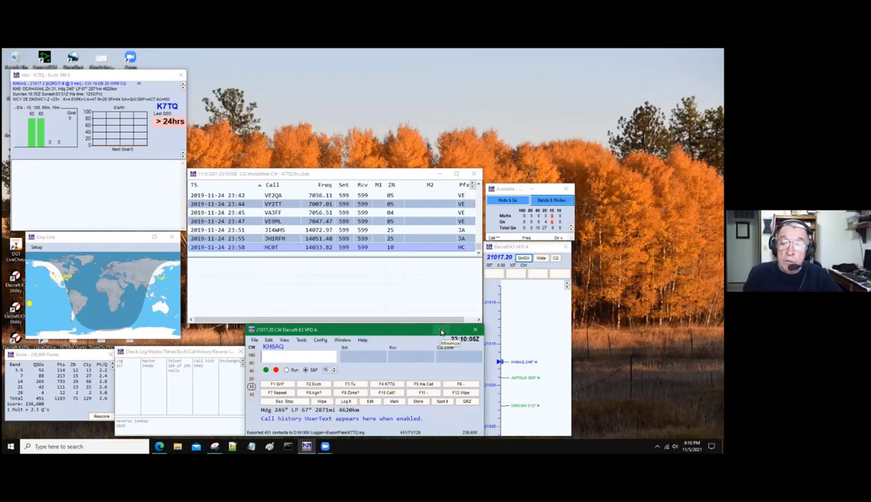
click(441, 331)
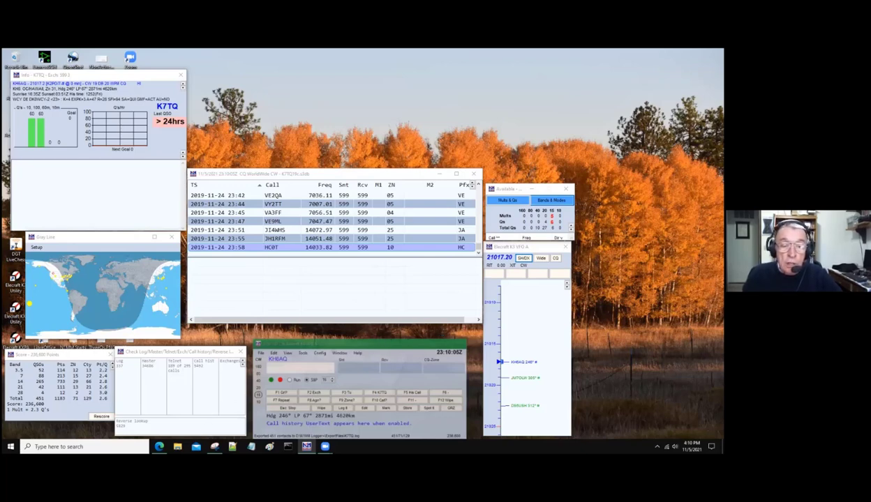
key(super+d)
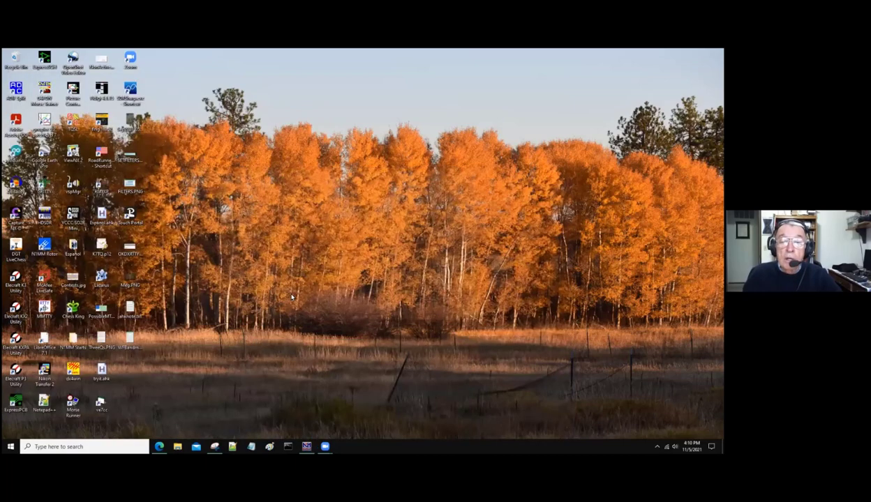
Step: Browse in File Explorer to the N1MM Logger+ ExportFiles folder on DATA (D:) and open K7TQ.log in Notepad
key(super+e)
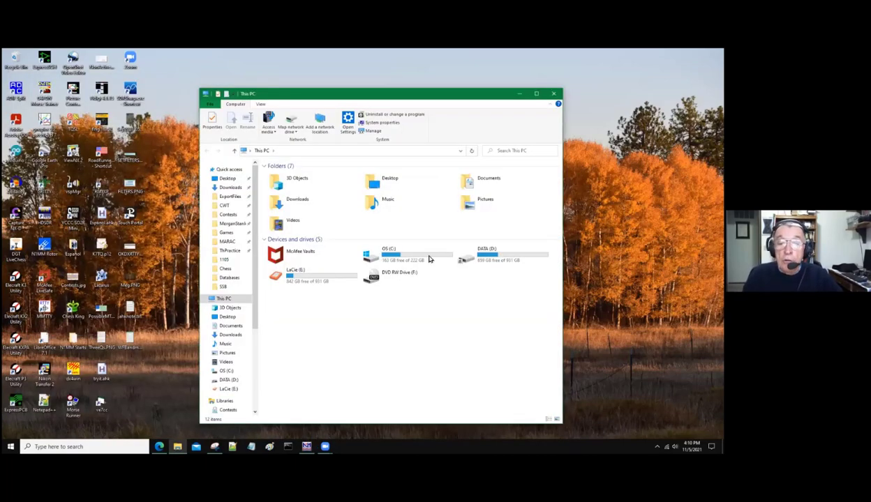
double_click(490, 258)
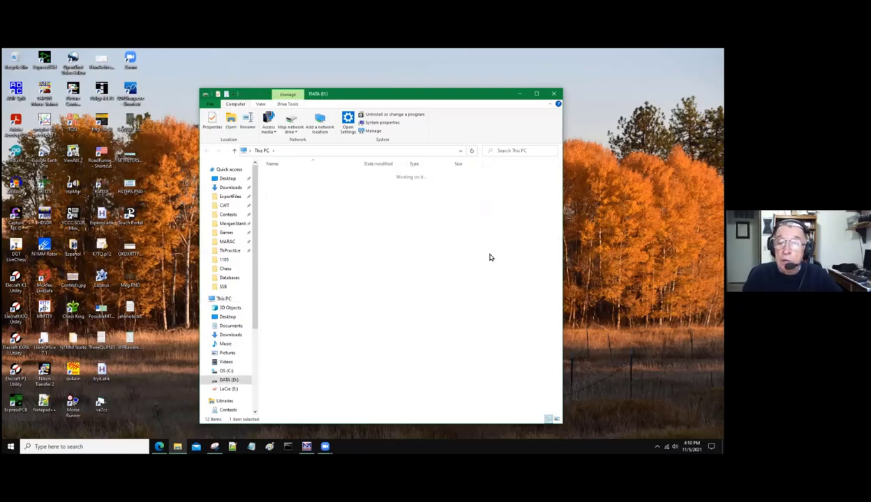
scroll(332, 250, down, 4)
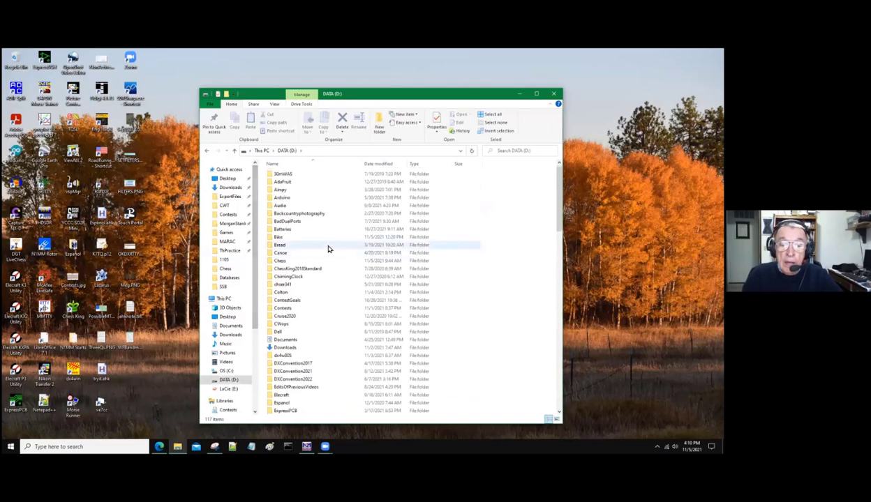
scroll(328, 250, down, 7)
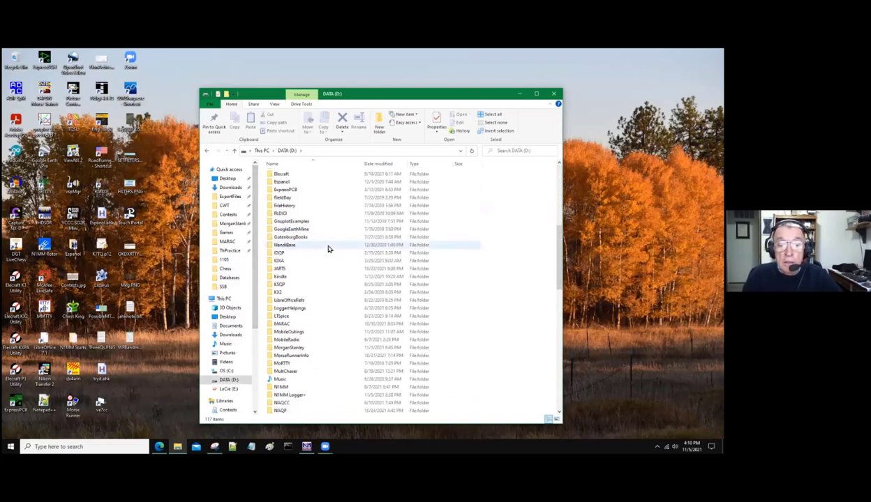
click(292, 364)
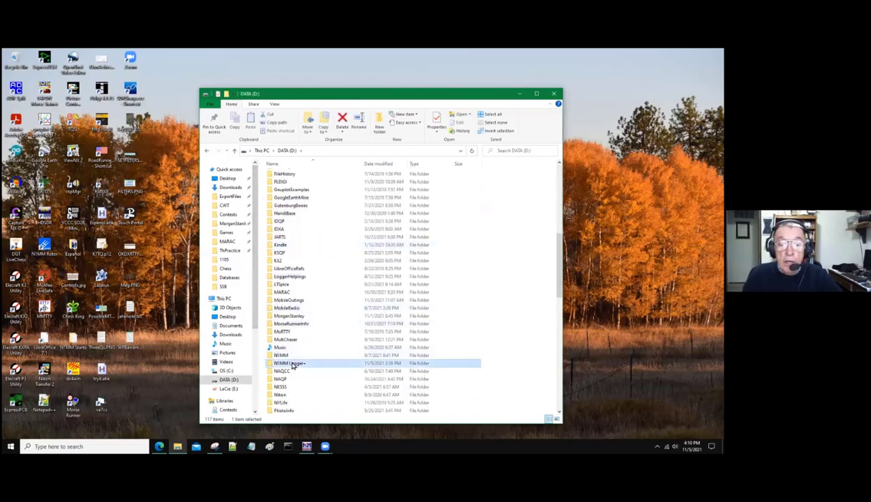
double_click(292, 365)
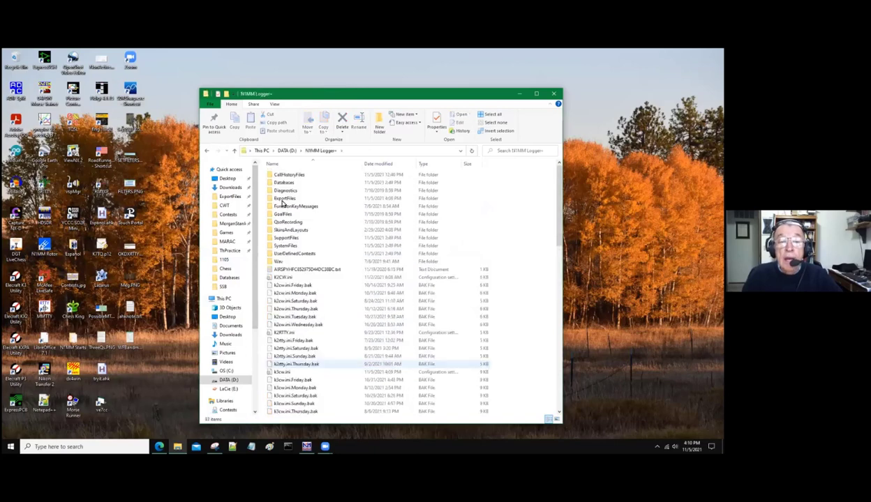
double_click(283, 200)
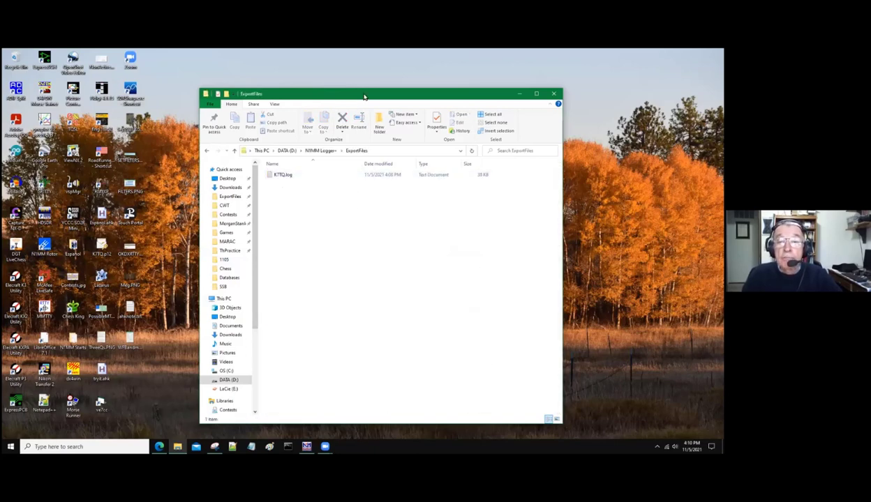
drag(364, 97, 398, 92)
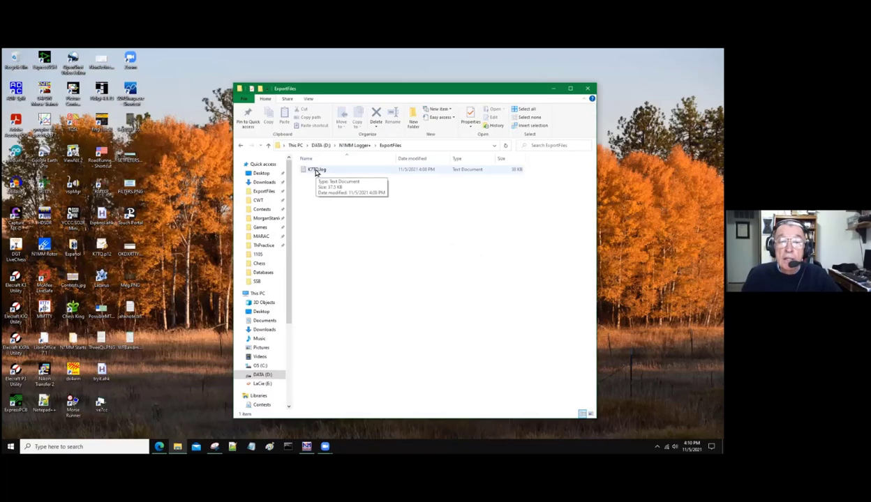
click(316, 172)
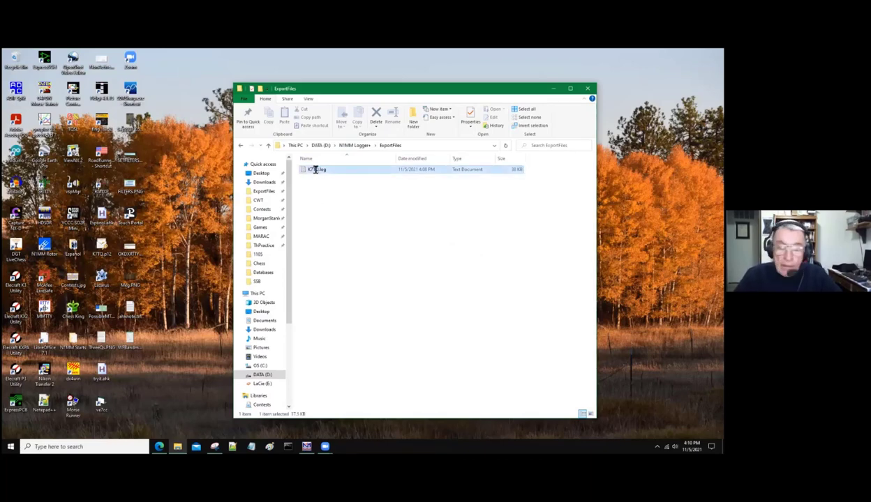
double_click(316, 169)
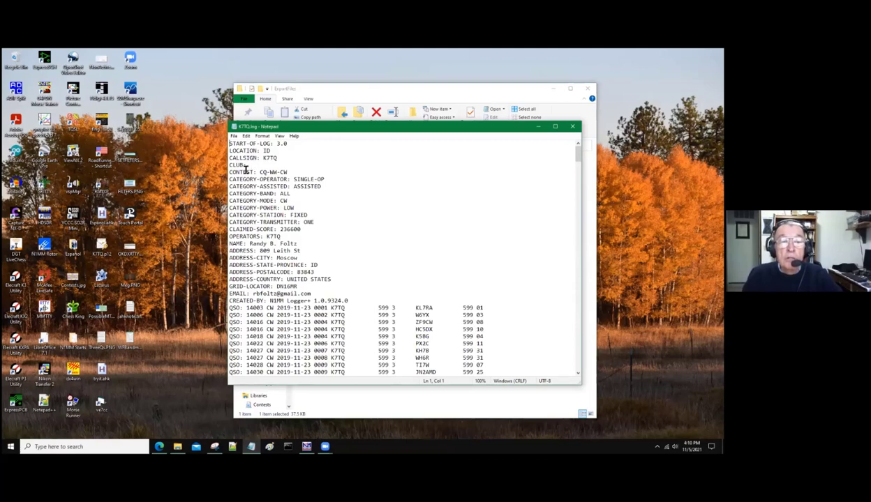
Step: Enter SPOKANE DX ASSOCIATION as the club on the CLUB line of the log header
key(Down)
key(Down)
key(Down)
key(End)
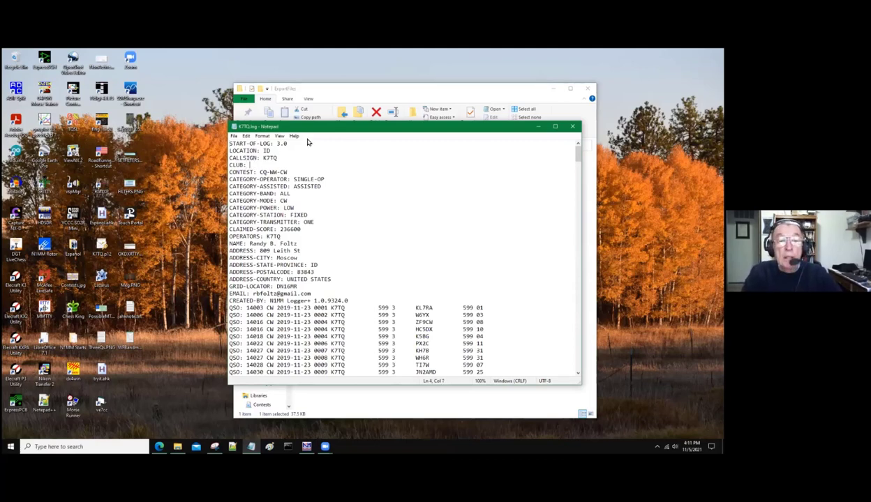
text(SPC)
text(KANE DX A)
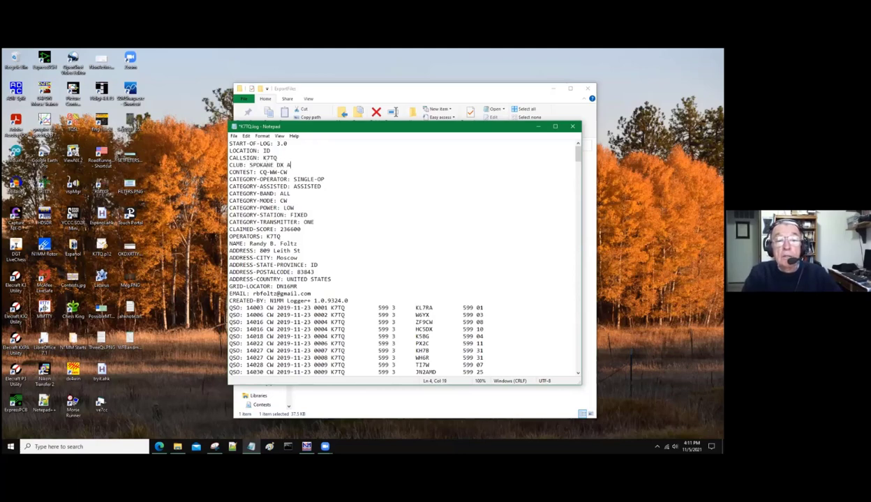
text(SSOCIATION)
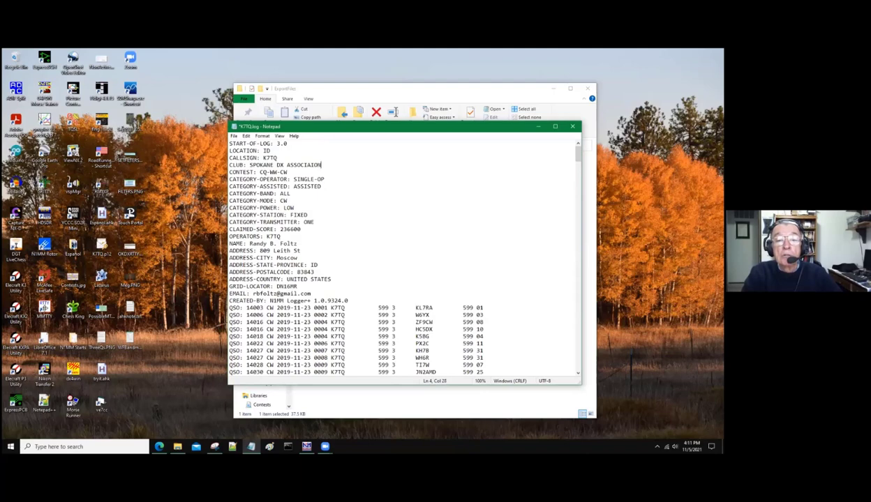
key(BackSpace)
key(BackSpace)
key(BackSpace)
key(BackSpace)
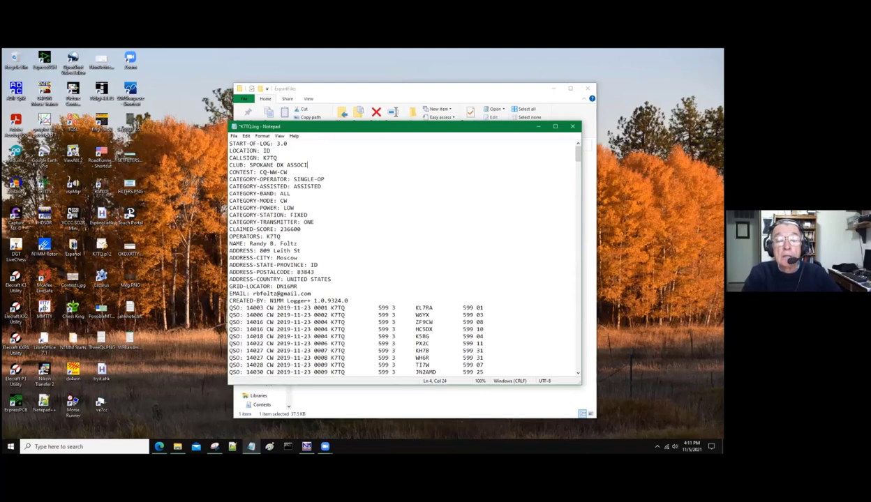
text(ATION)
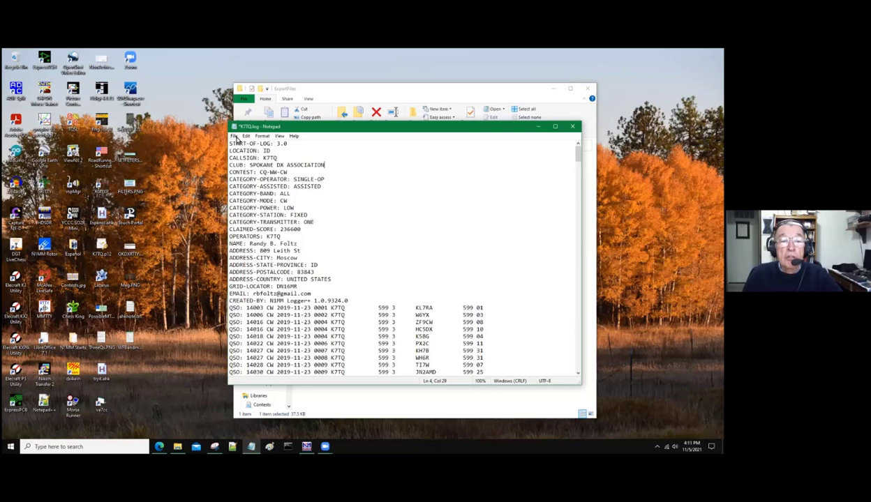
Step: Save the edited K7TQ.log, close Notepad and return to the ExportFiles folder window
click(234, 135)
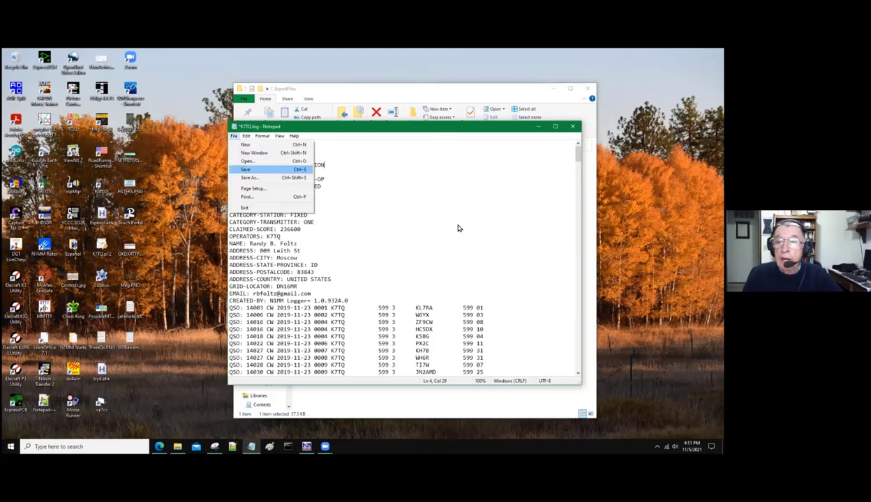
click(448, 205)
click(434, 93)
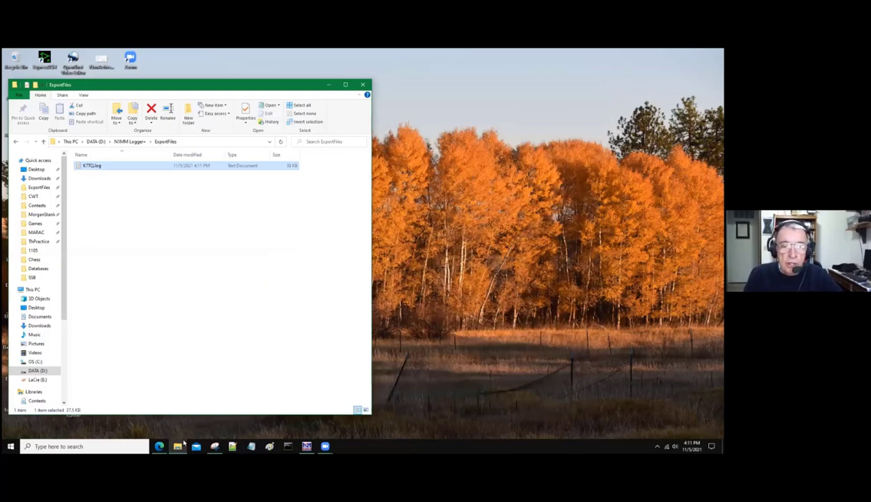
Step: Open a second File Explorer window and browse to the CQWW folder within Contests on DATA (D:)
right_click(178, 446)
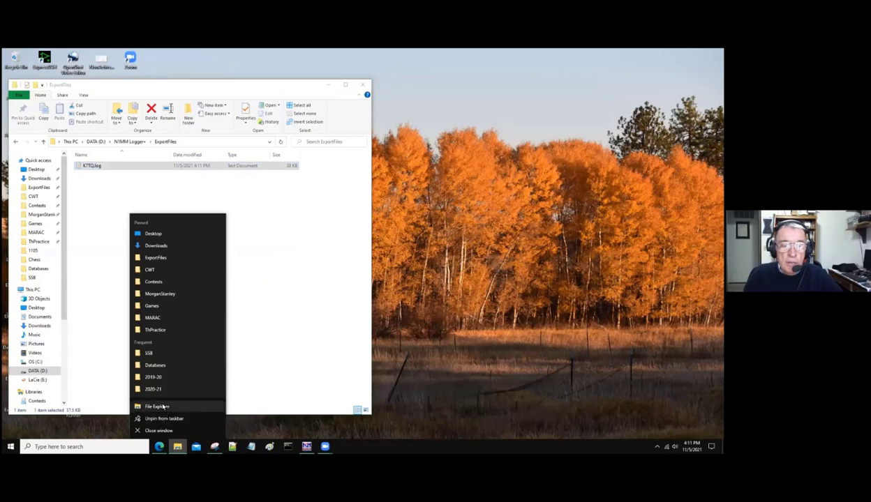
click(163, 405)
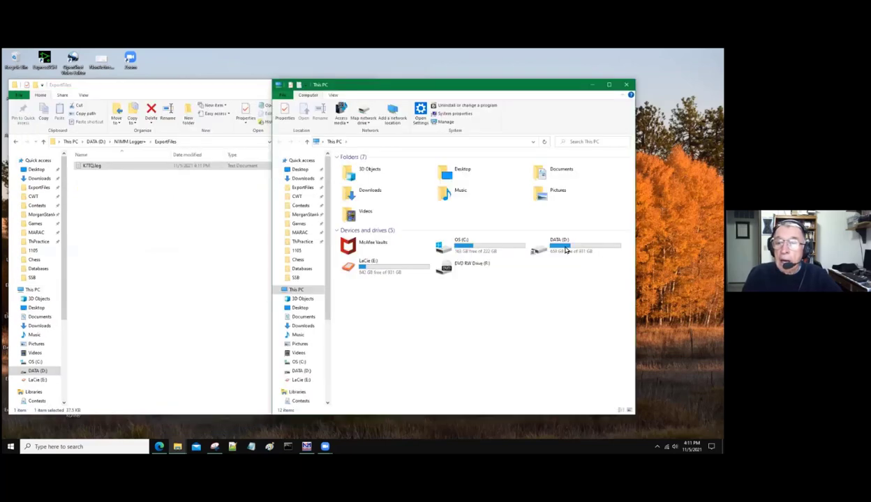
double_click(558, 241)
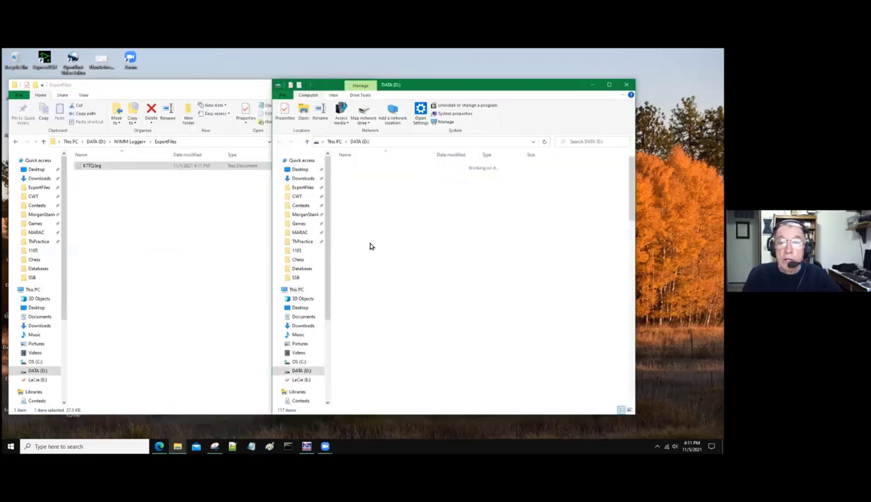
click(363, 240)
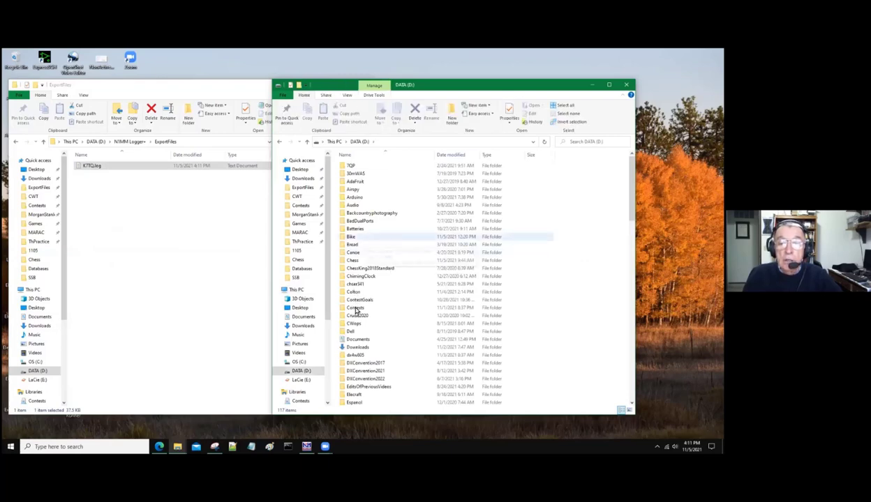
text(contests)
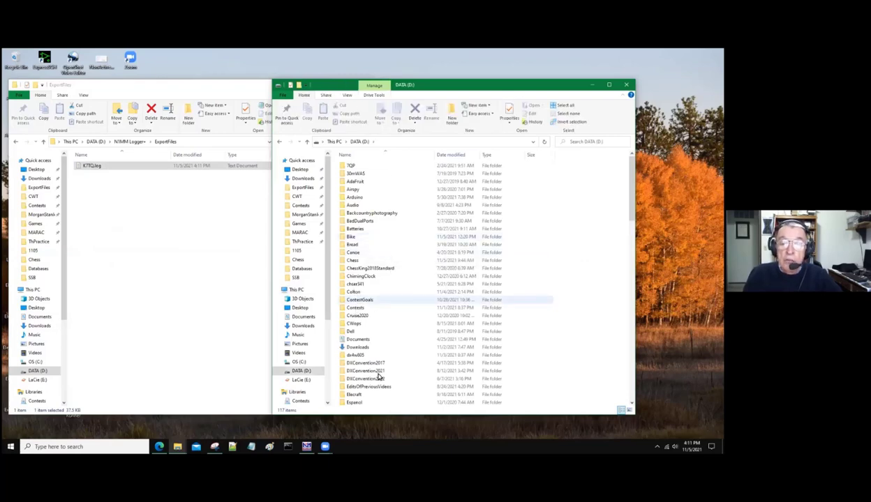
key(Return)
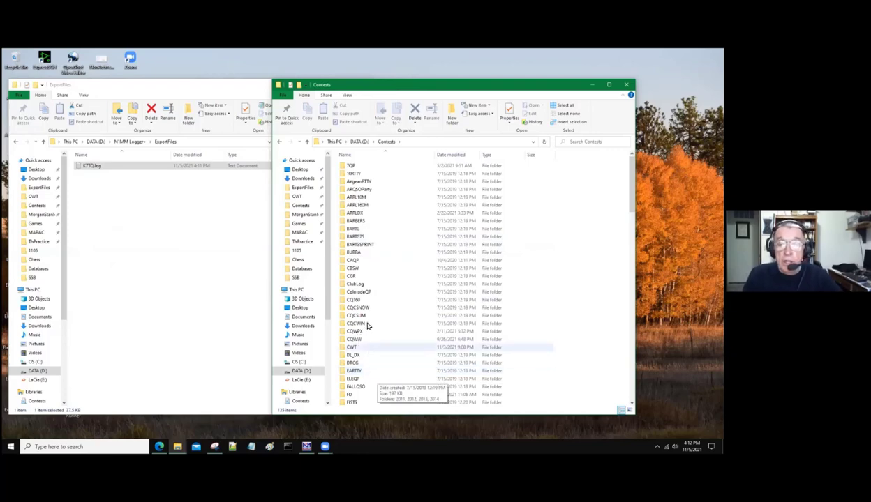
click(353, 339)
double_click(354, 341)
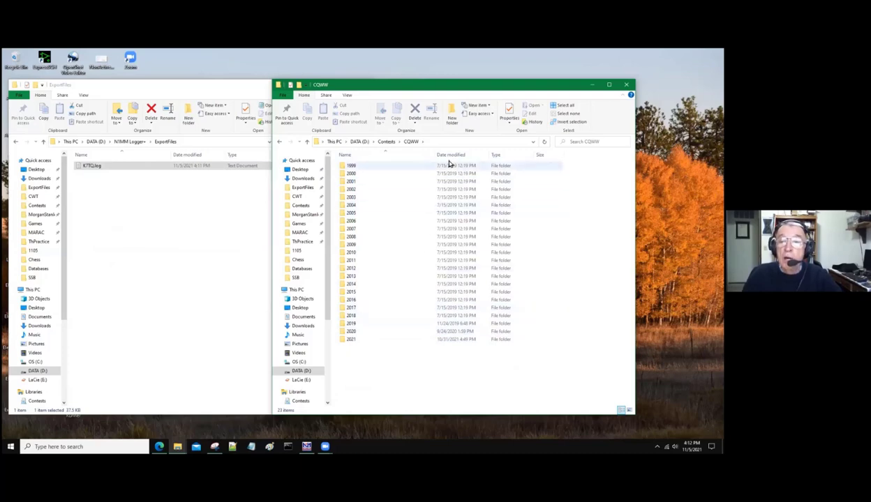
Step: Create a folder named 2019AA inside CQWW and open it
click(451, 117)
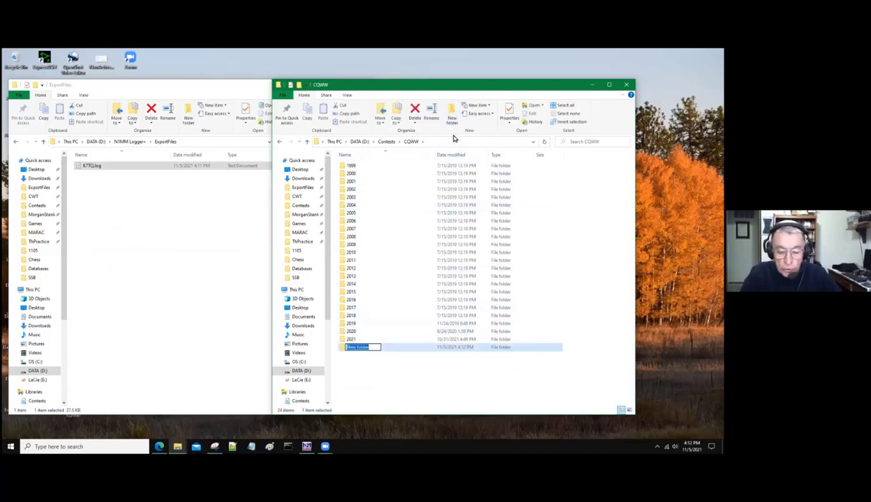
text(2)
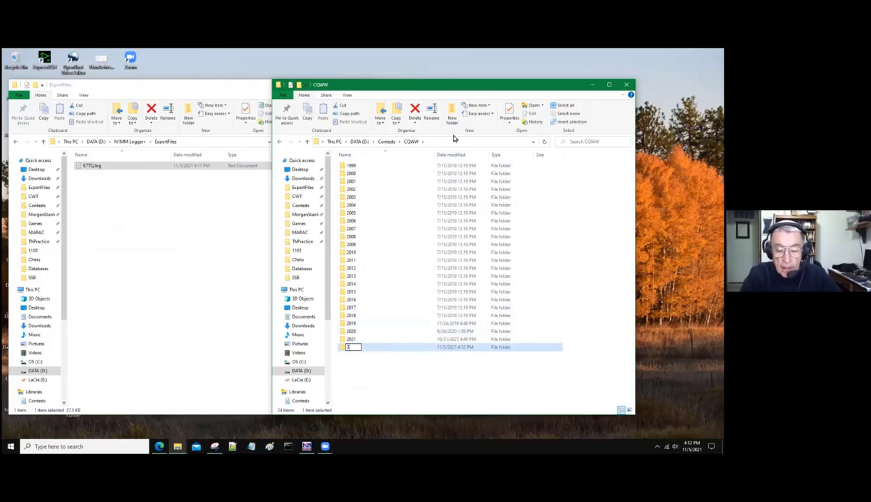
text(019AA)
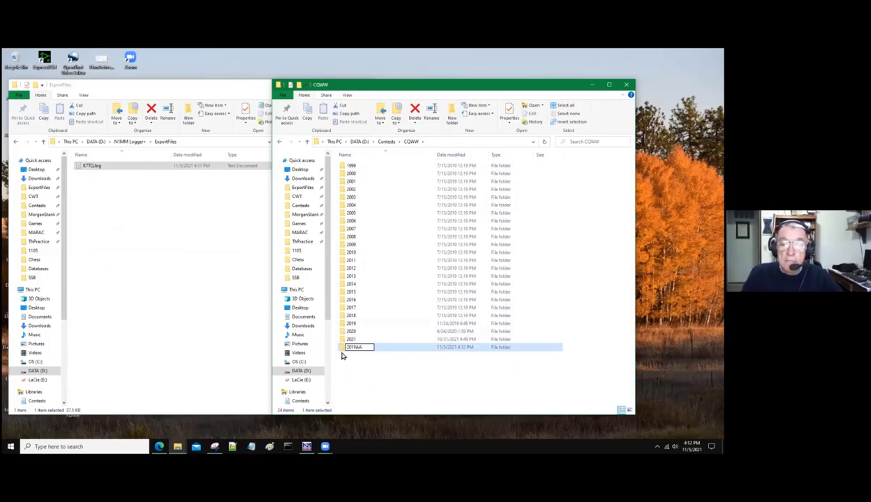
click(339, 328)
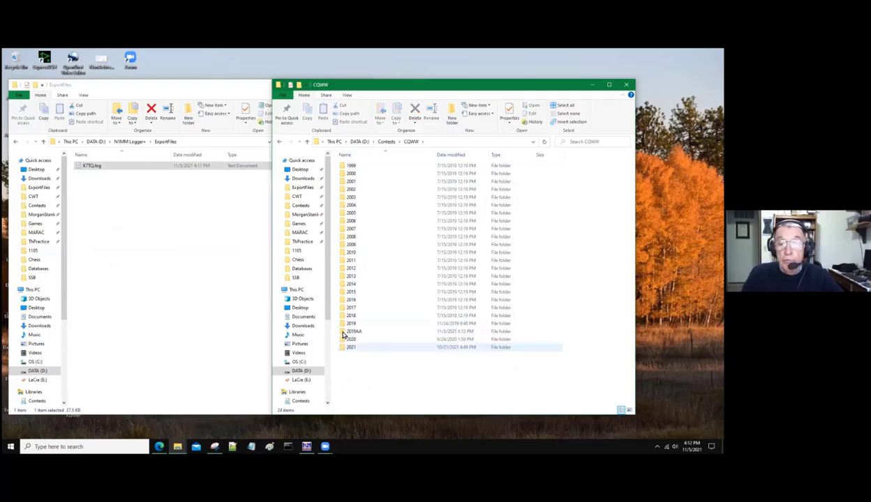
double_click(345, 332)
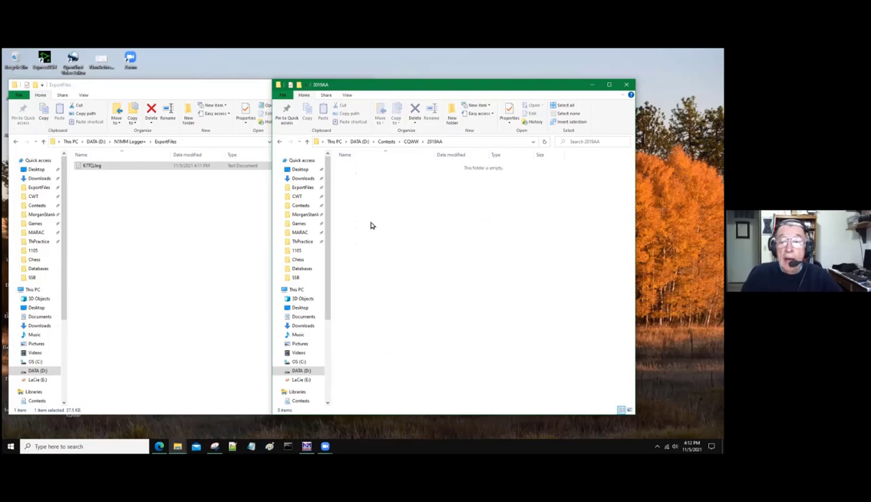
Step: Move K7TQ.log from ExportFiles into the 2019AA folder and return to the ExportFiles window
click(88, 168)
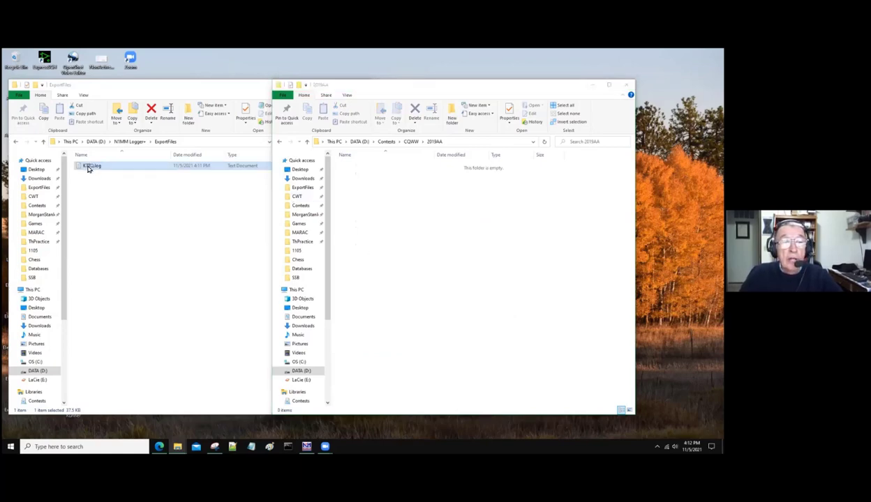
drag(88, 167, 466, 251)
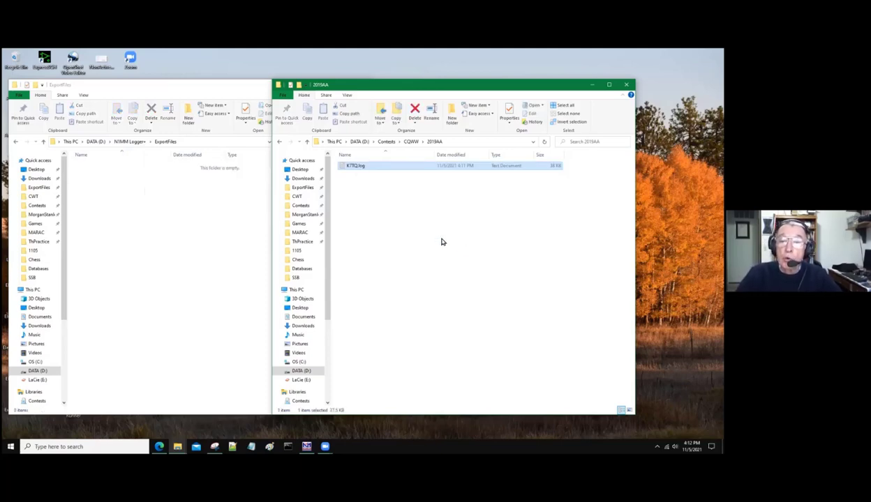
click(216, 94)
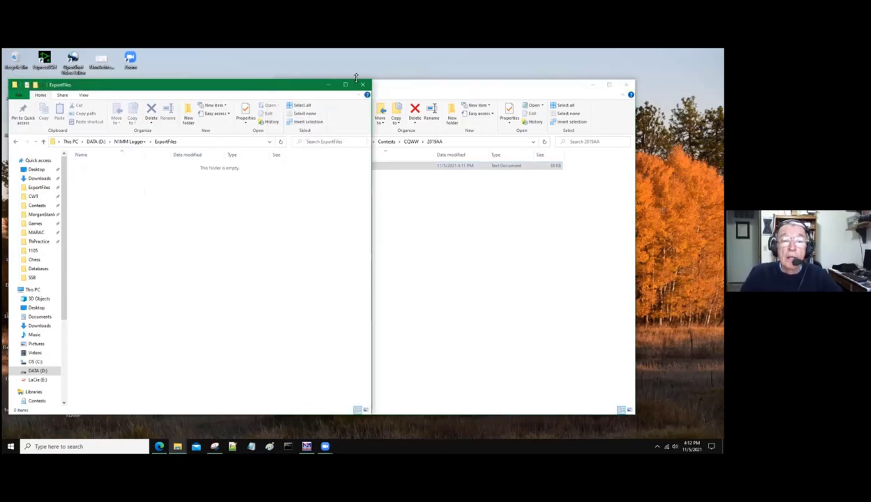
Step: Minimize the ExportFiles window, switch to Microsoft Edge and open the CQ World Wide DX Contest site's log submission page
key(alt+Tab)
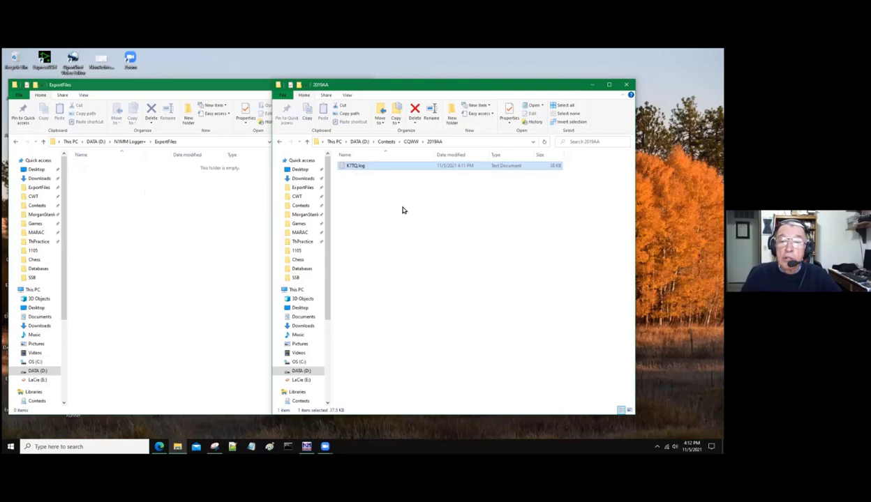
key(super+Home)
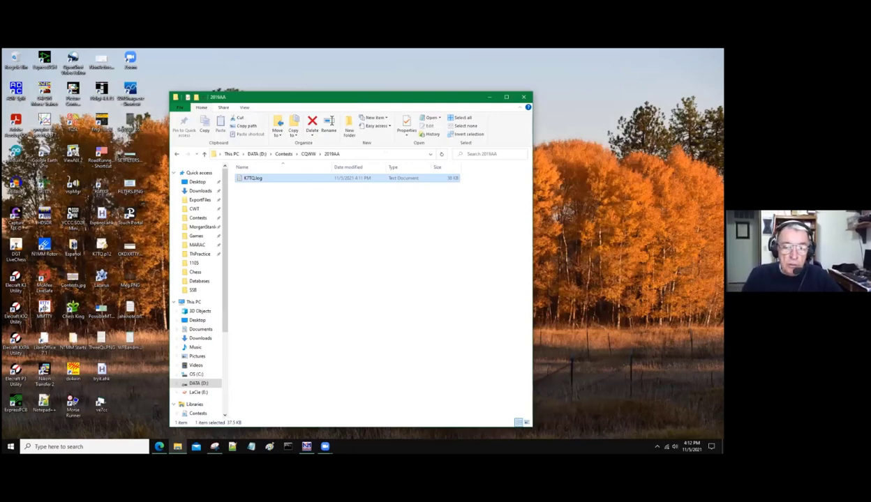
click(159, 447)
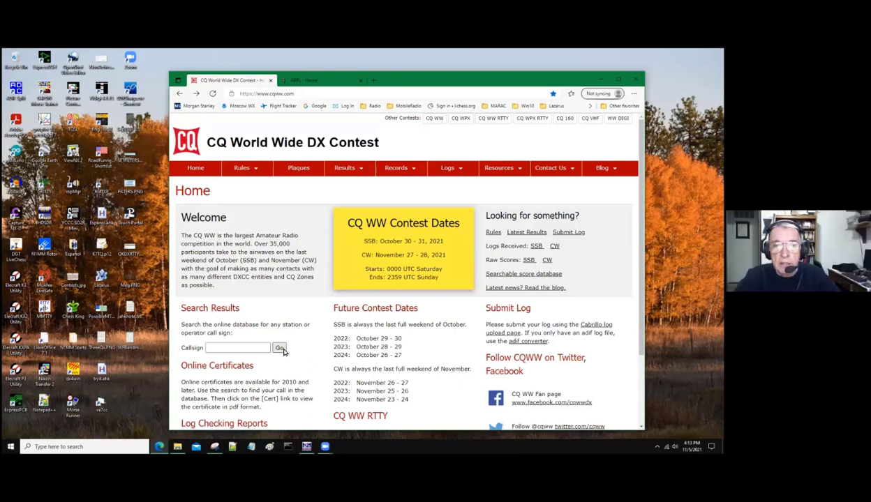
click(569, 234)
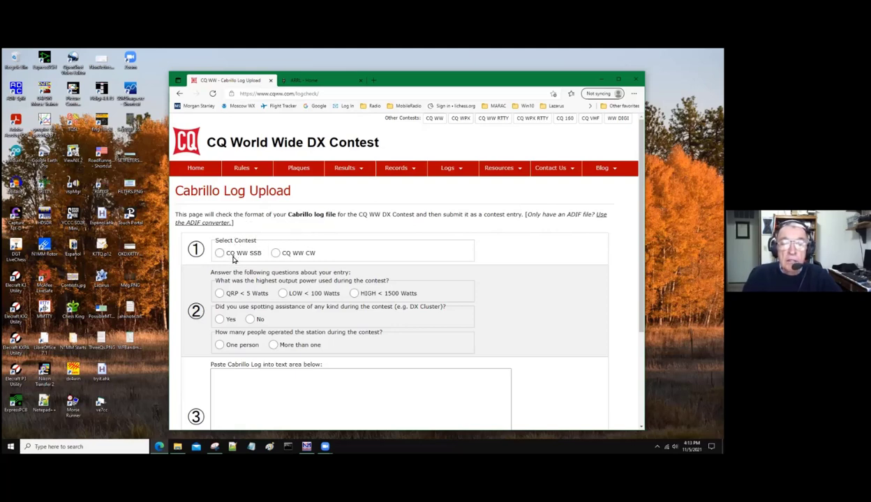
Step: Fill in the entry details with contest CQ WW CW, power LOW < 100 Watts, spotting assistance Yes and One person operating
click(277, 253)
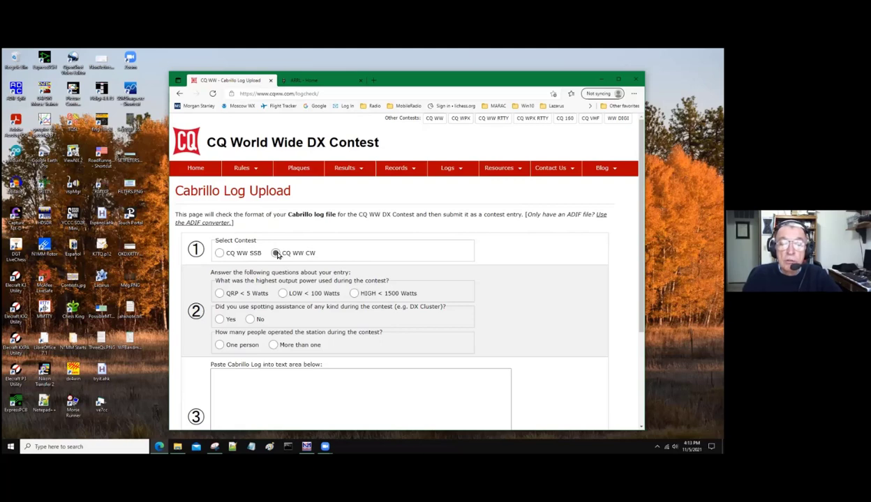
scroll(356, 238, down, 1)
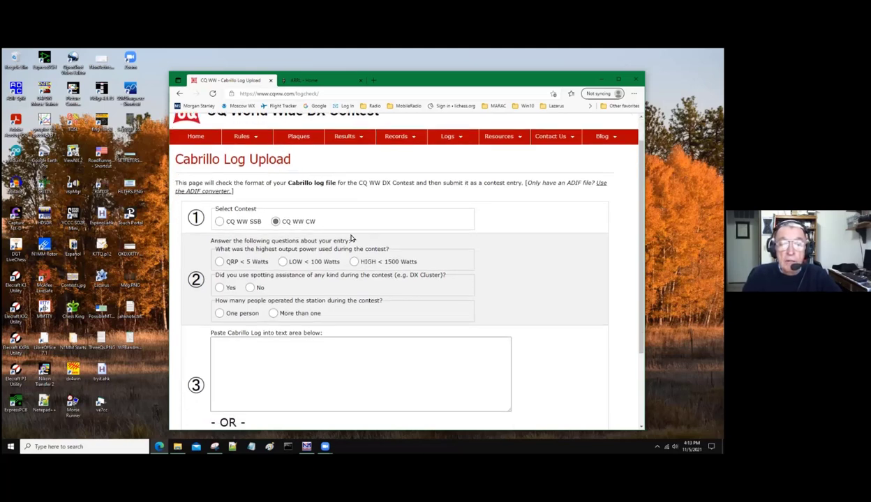
click(284, 264)
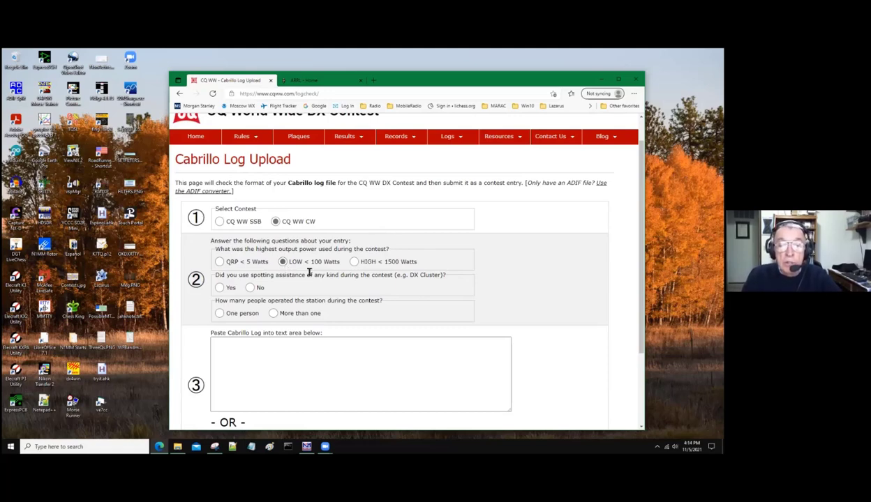
click(219, 288)
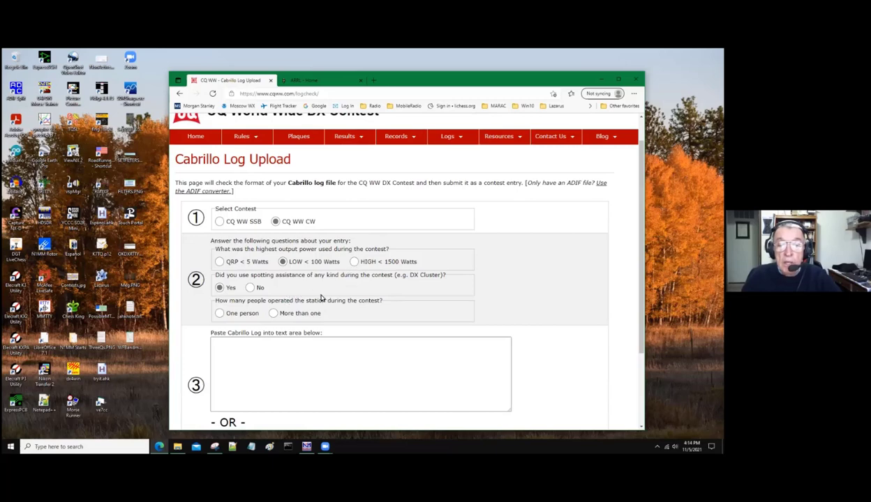
click(219, 313)
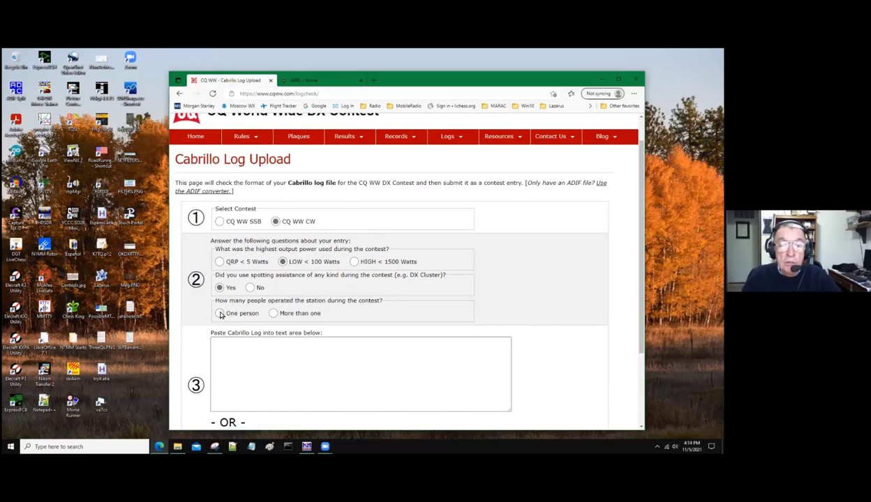
Step: Start choosing a file to upload and browse to the Contests folder on DATA (D:)
scroll(488, 261, down, 2)
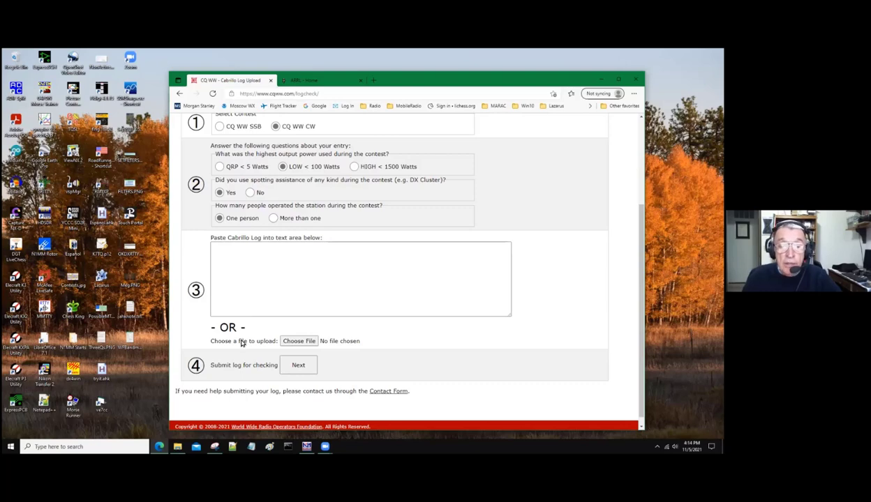
click(300, 341)
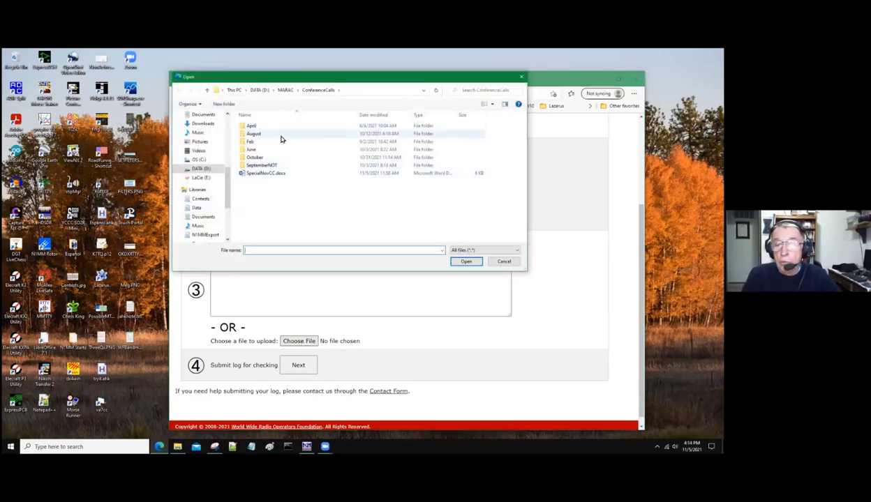
click(258, 91)
scroll(266, 172, down, 3)
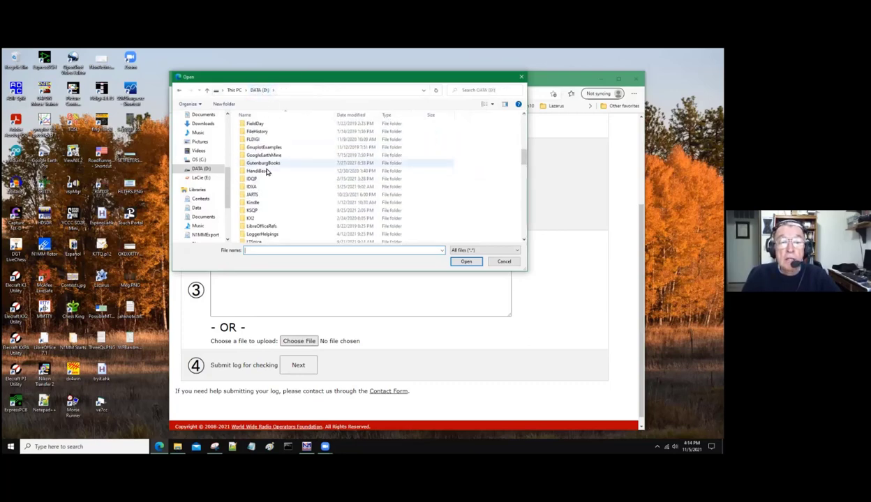
scroll(266, 172, up, 5)
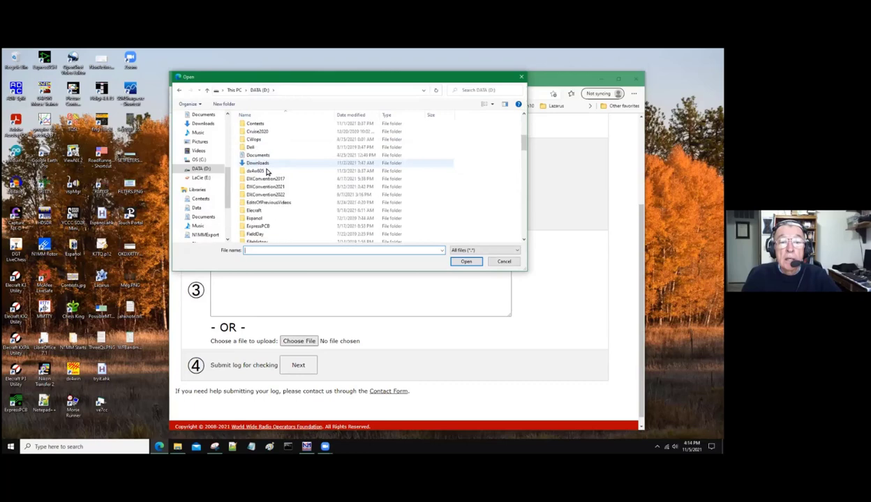
scroll(261, 143, up, 1)
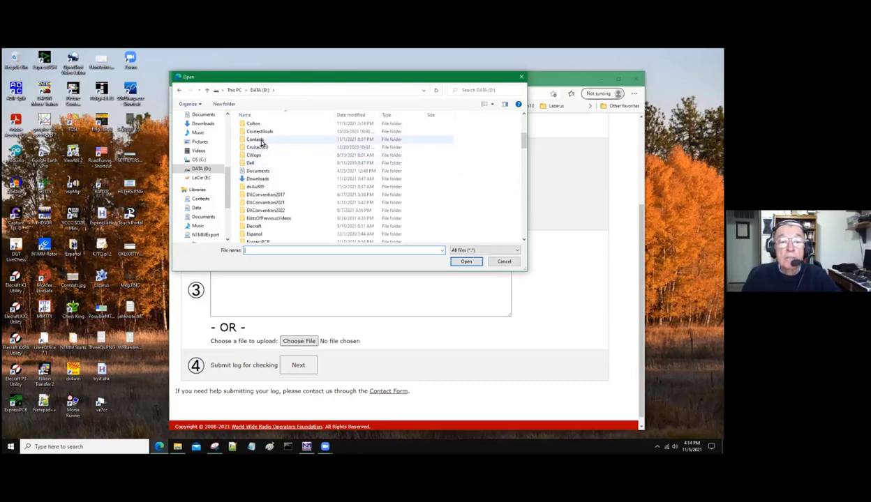
double_click(261, 142)
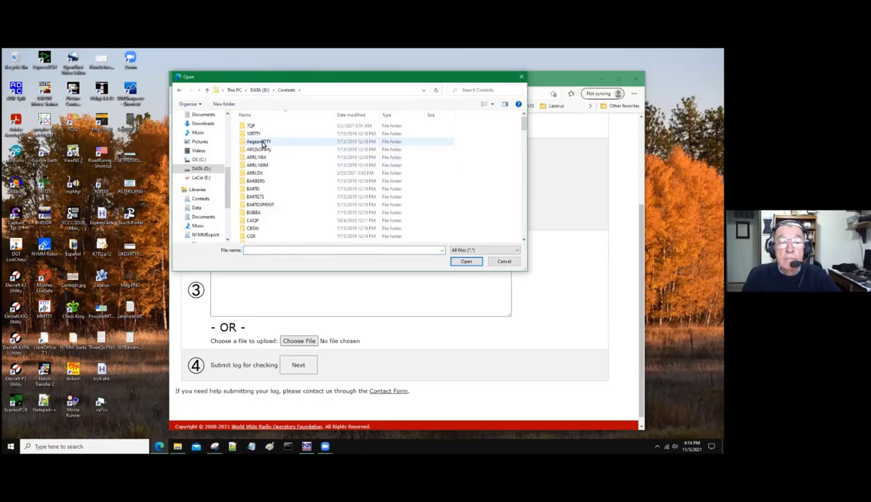
Step: Choose K7TQ.log from the 2019AA folder inside CQWW as the log file to upload
scroll(264, 146, down, 3)
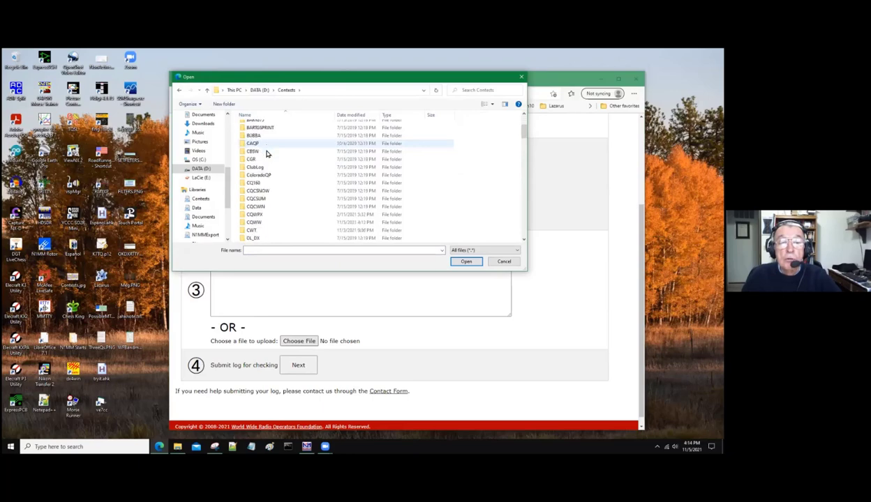
double_click(254, 224)
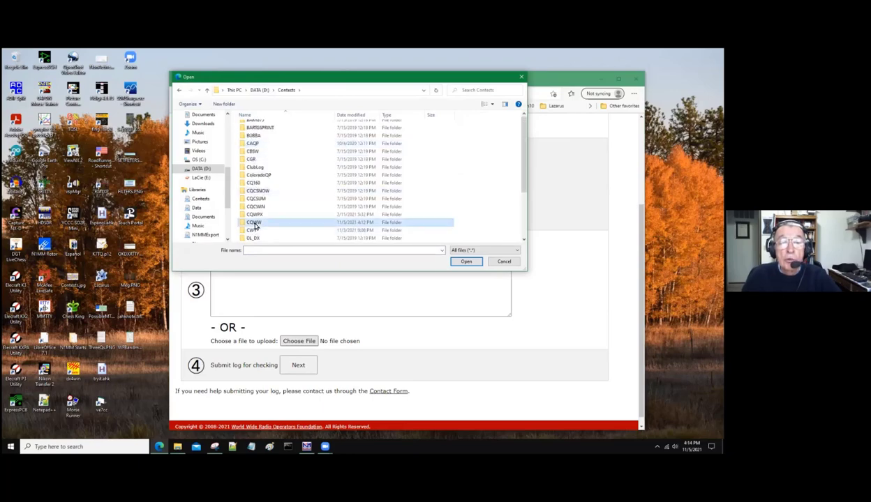
scroll(271, 200, down, 3)
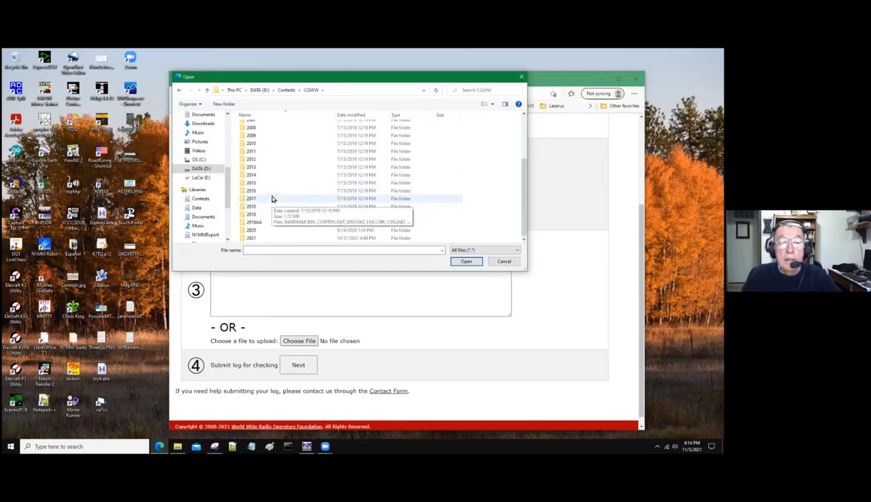
double_click(249, 224)
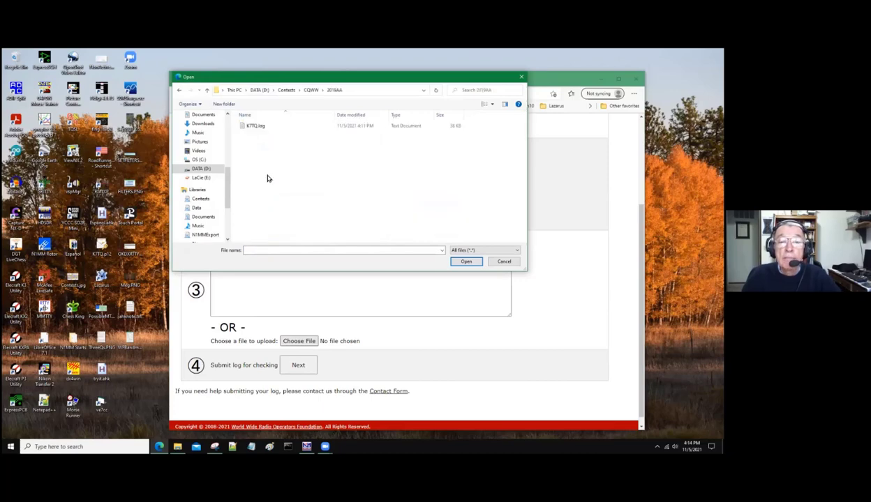
click(249, 128)
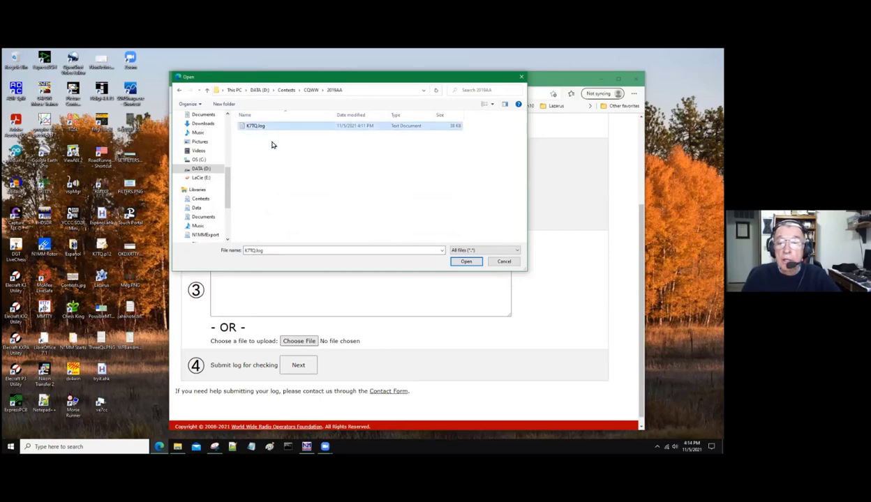
click(461, 262)
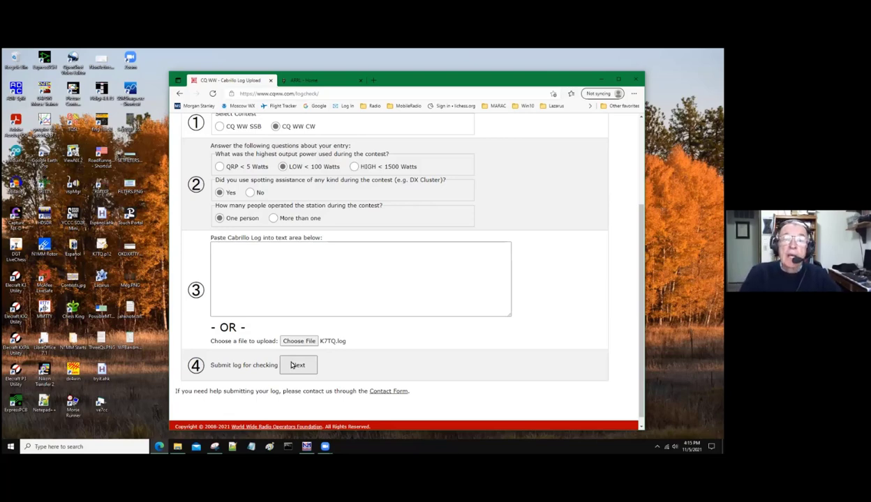
Step: Switch to the open ARRL home page and search the website for LOG SUBMISSION
click(318, 82)
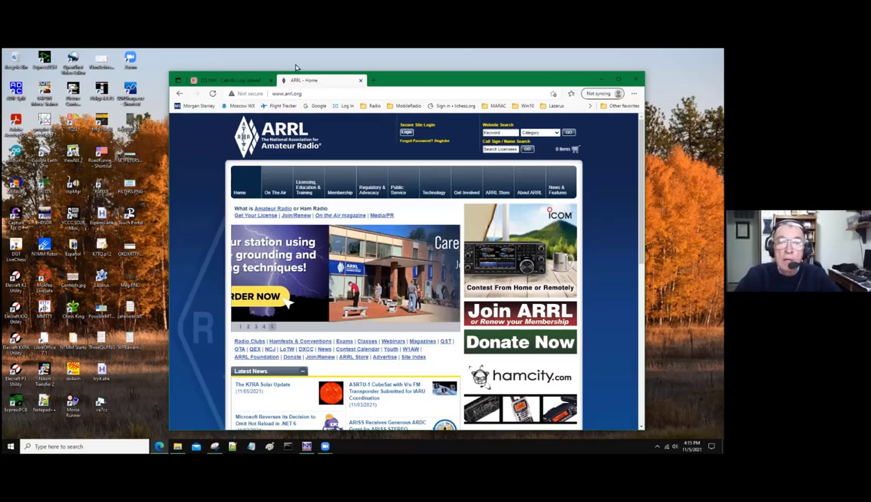
click(497, 133)
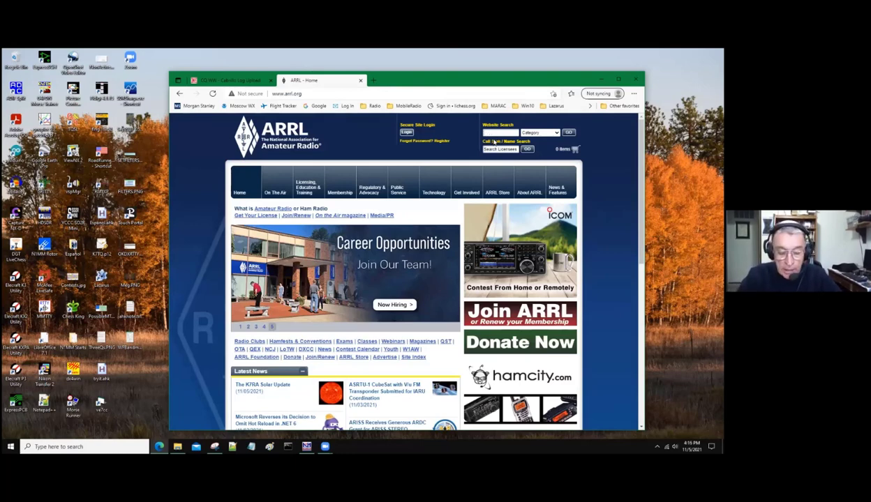
text(LOG)
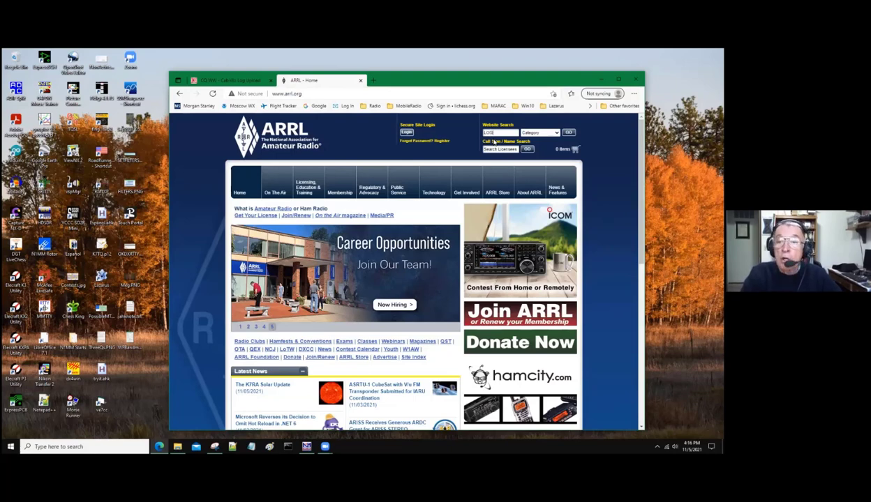
text( B)
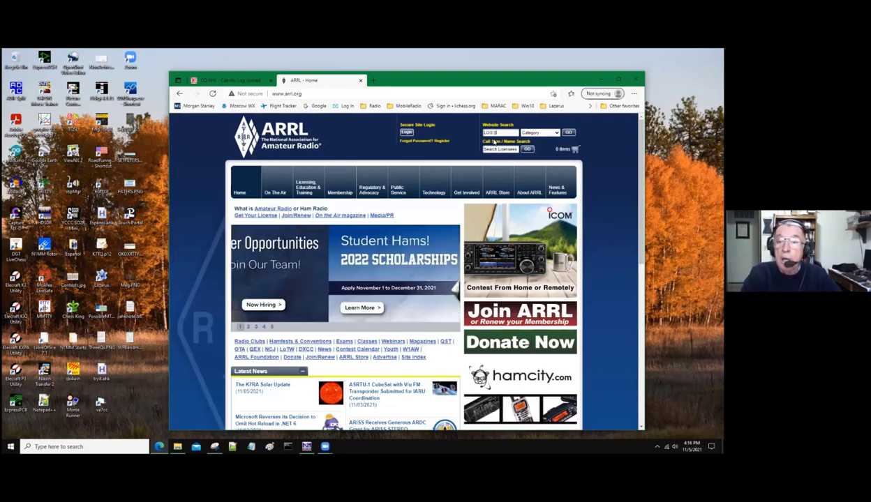
text(UBMISSION)
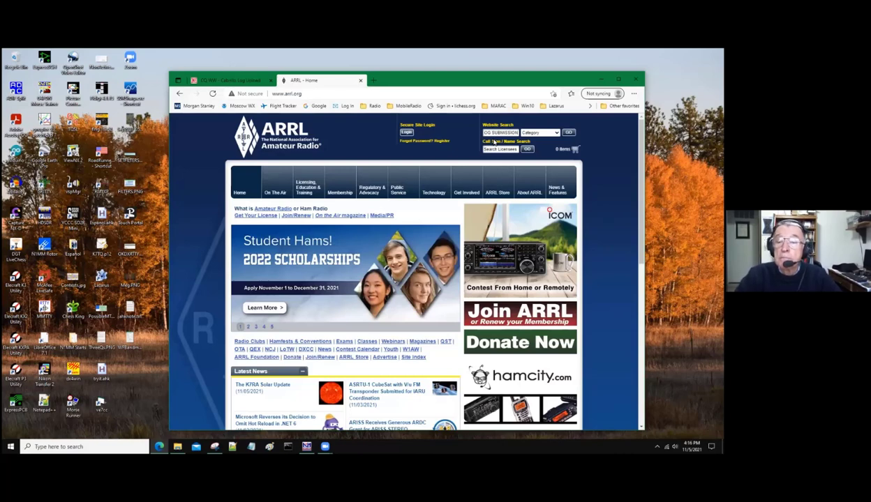
click(569, 133)
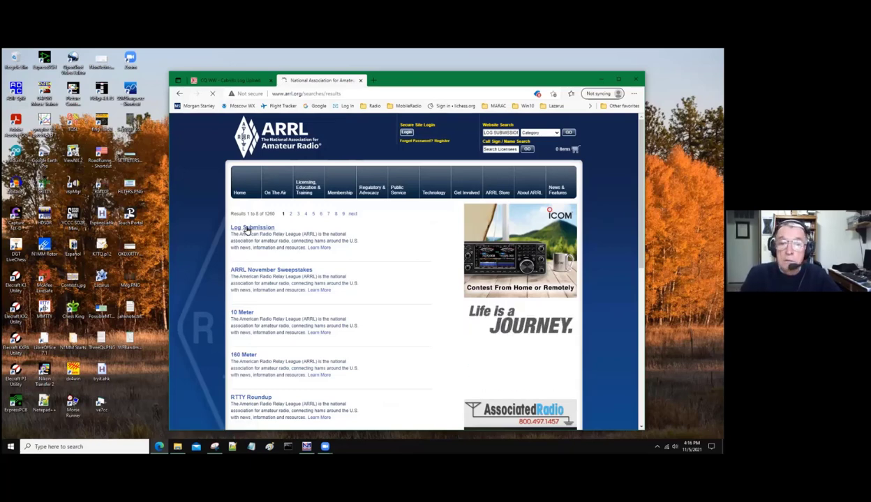
Step: Open the Log Submission search result and follow the web app link for the RTTY Round-up contest
click(246, 231)
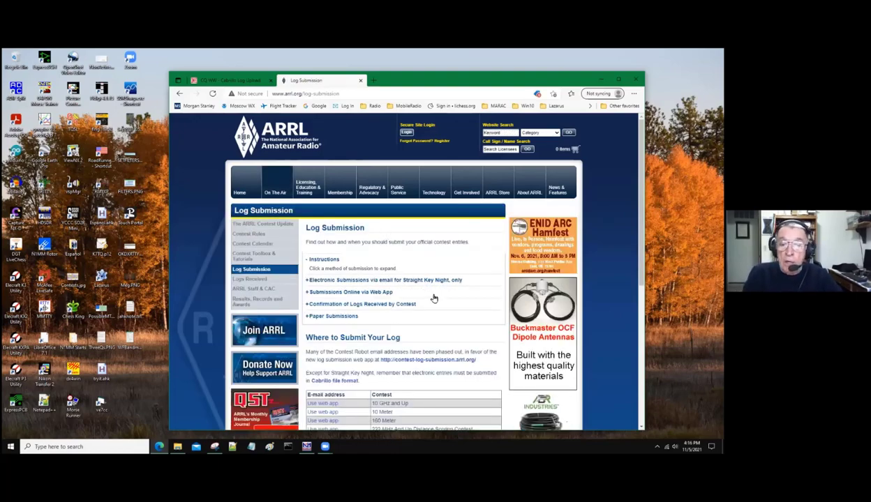
scroll(431, 296, down, 2)
scroll(431, 297, down, 2)
scroll(419, 293, down, 1)
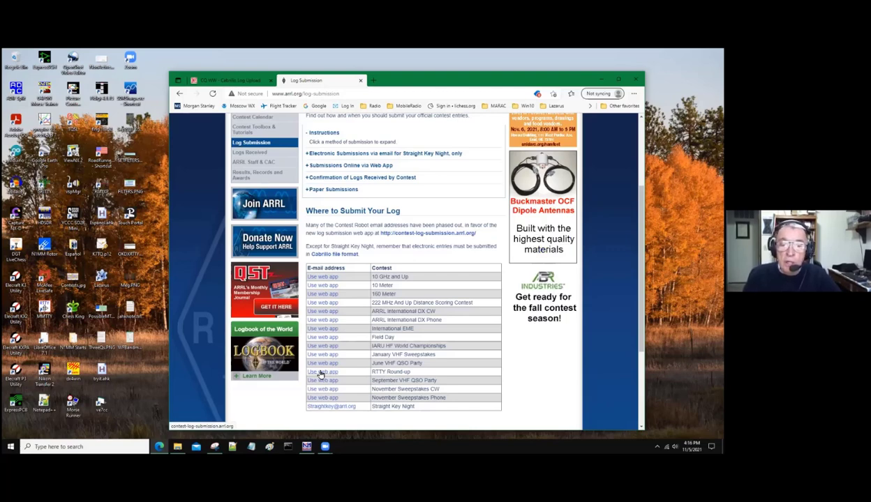
click(321, 371)
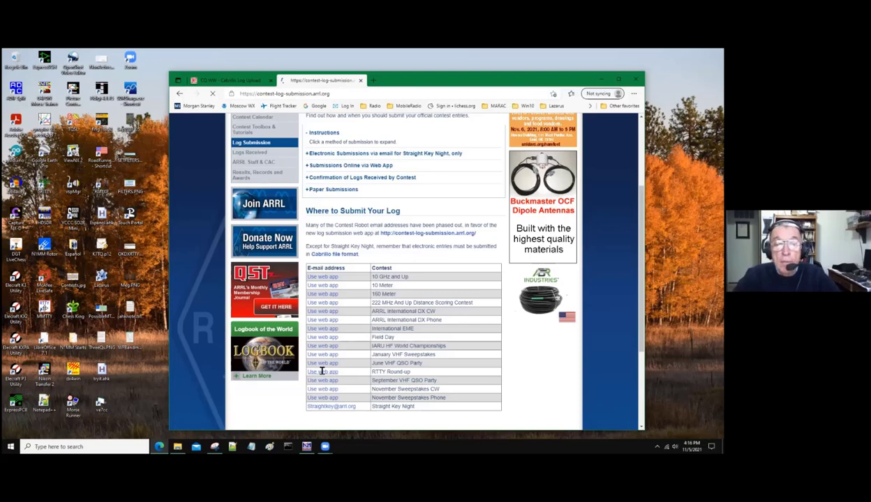